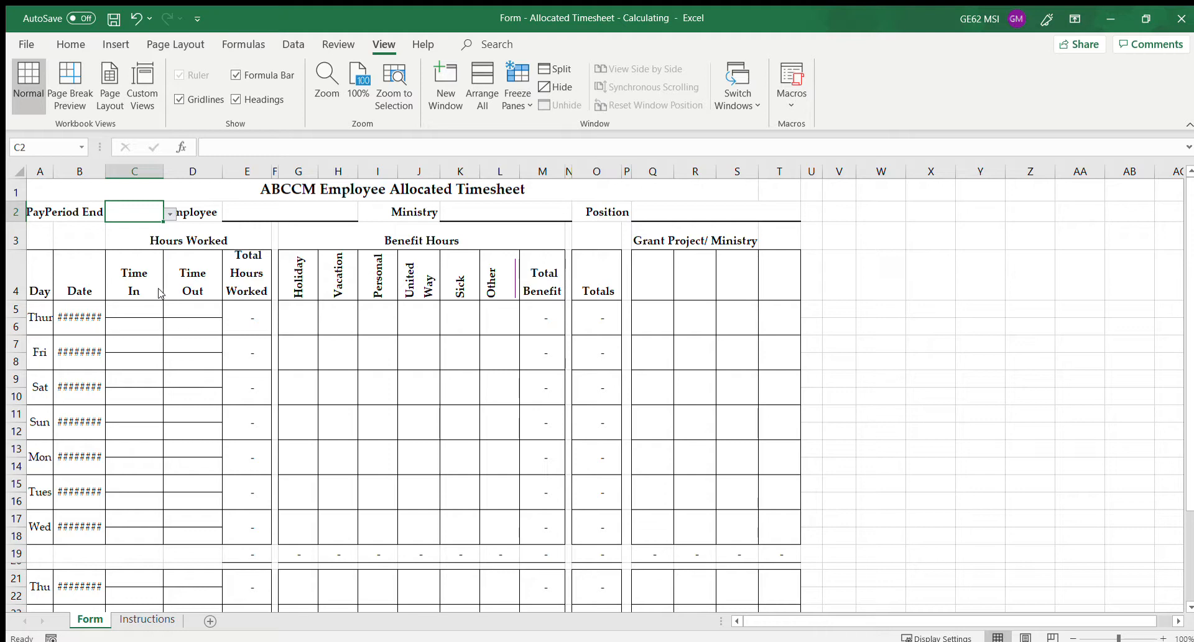
Choose 9/11/19 as pay period end, then enter the employee's name, Ministry VSC and Position Case Manager
left_click(78, 276)
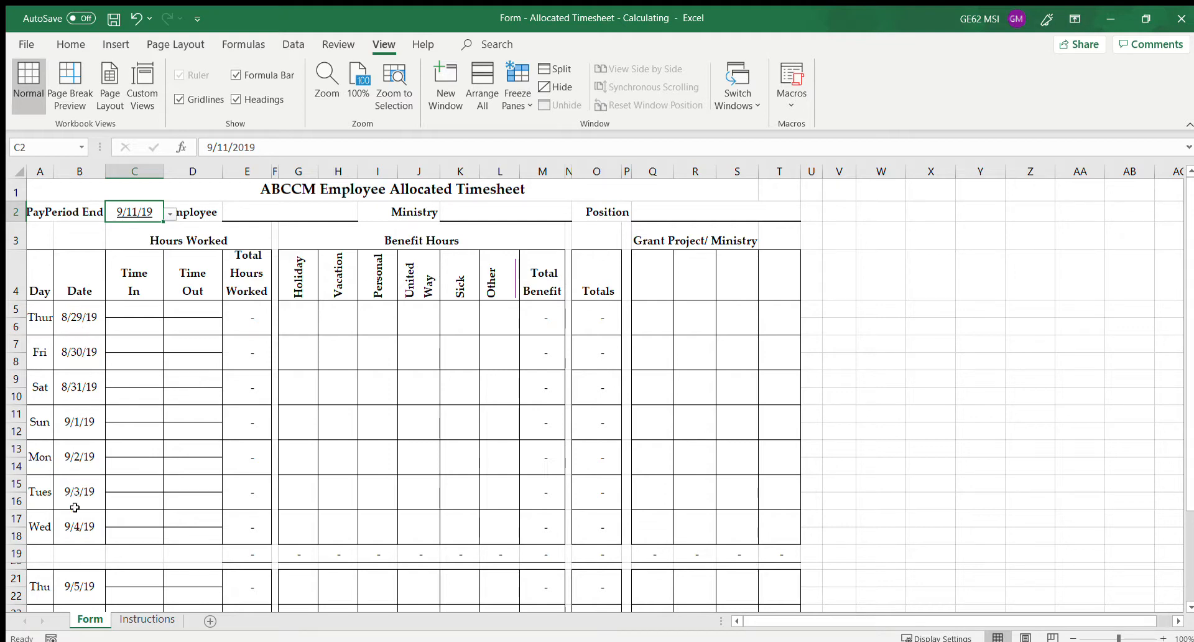
left_click(280, 216)
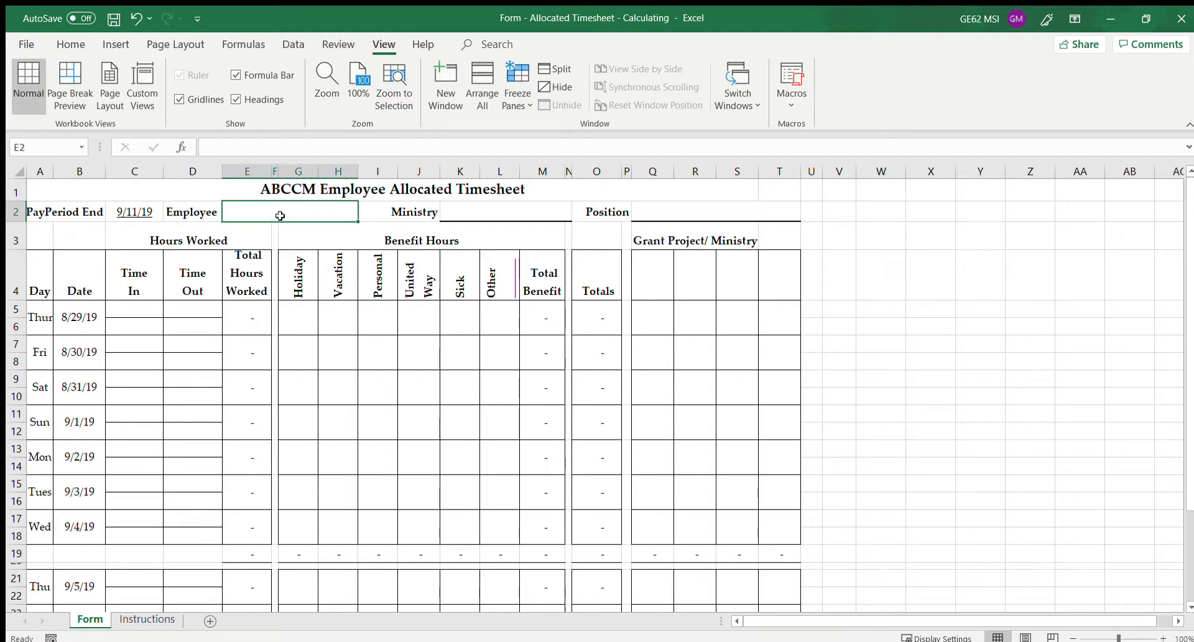
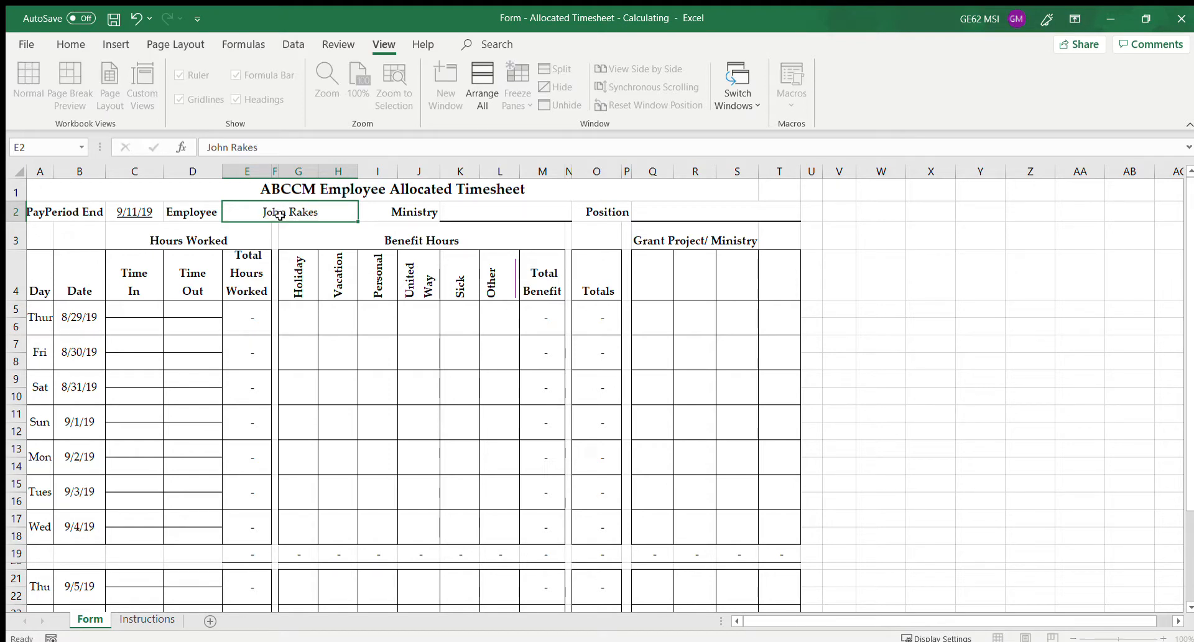
key("Tab")
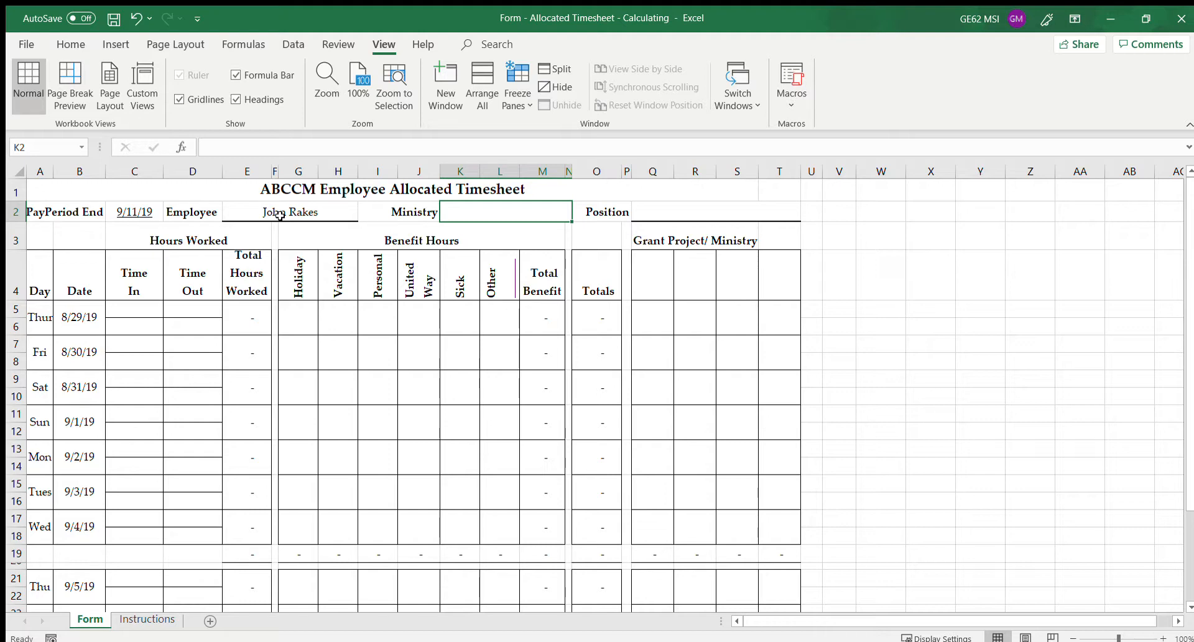
type("VSC")
key("Tab")
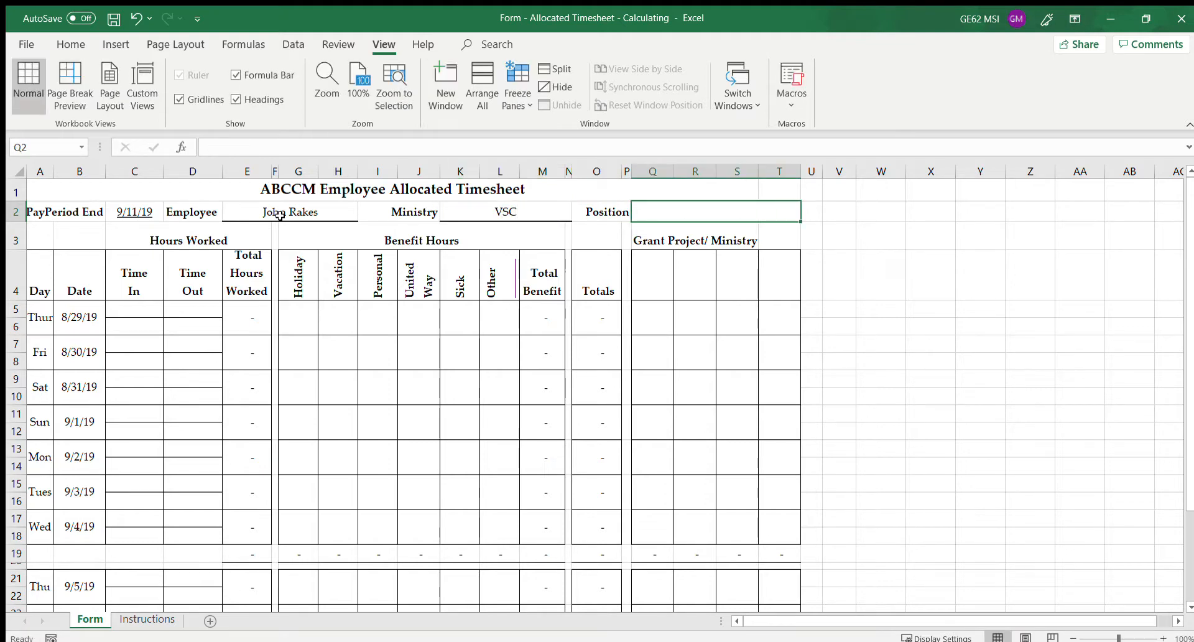
type("Case Manager")
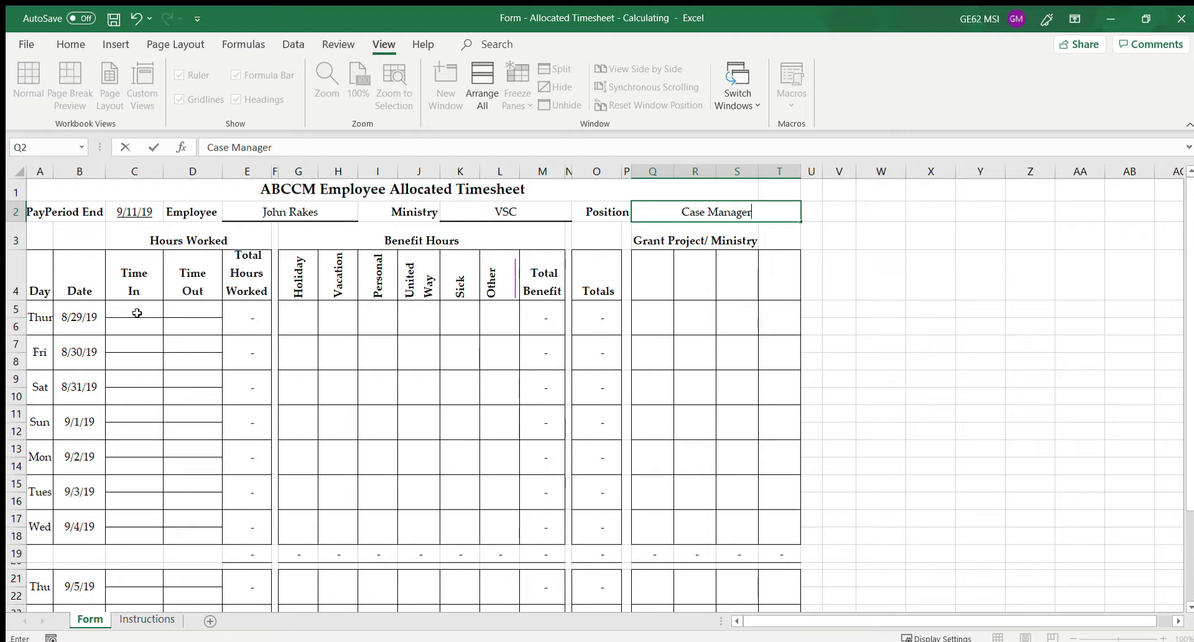
Enter Thursday 8/29's morning shift as 8:00 AM to 12:00 PM
left_click(137, 313)
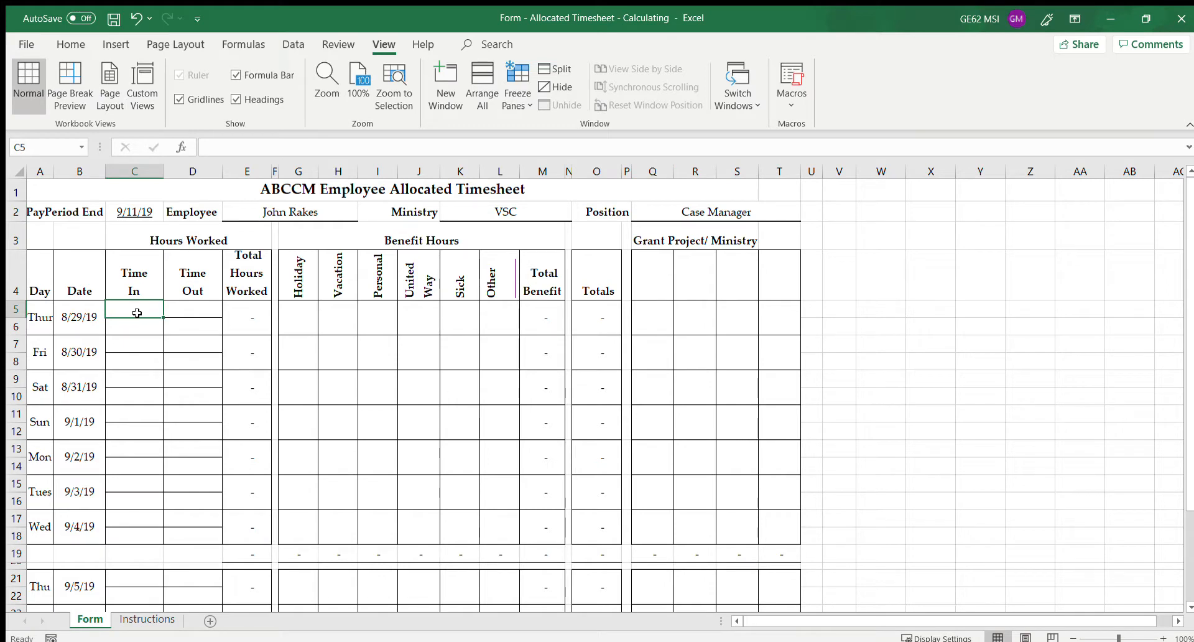
type("8:00")
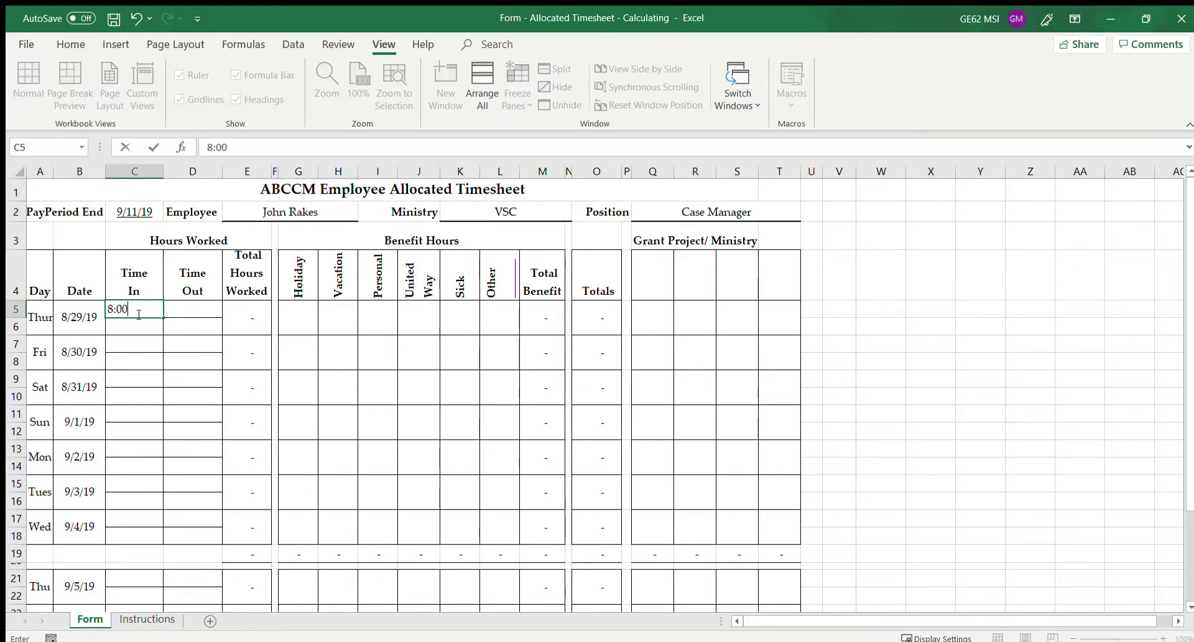
key("Tab")
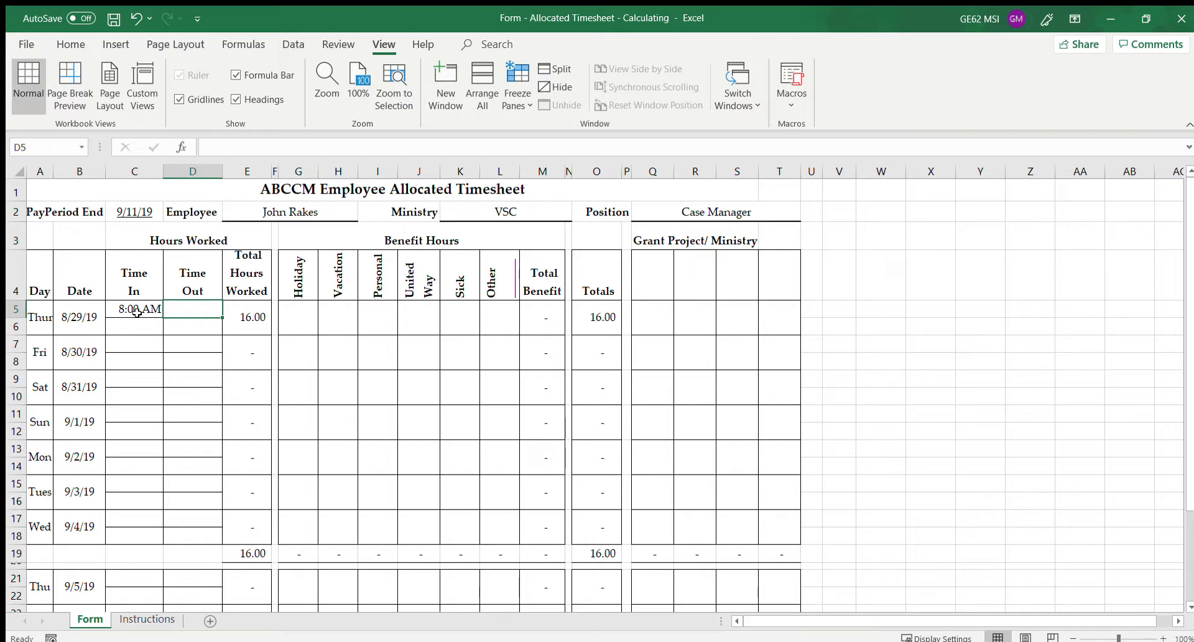
type("12:00")
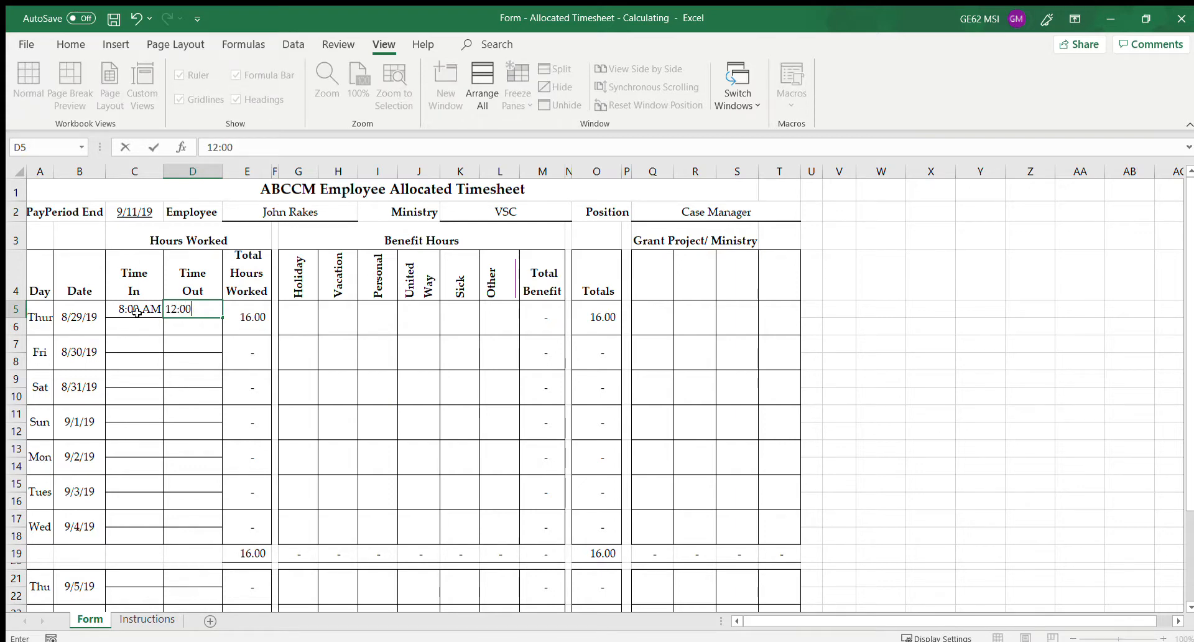
key("Tab")
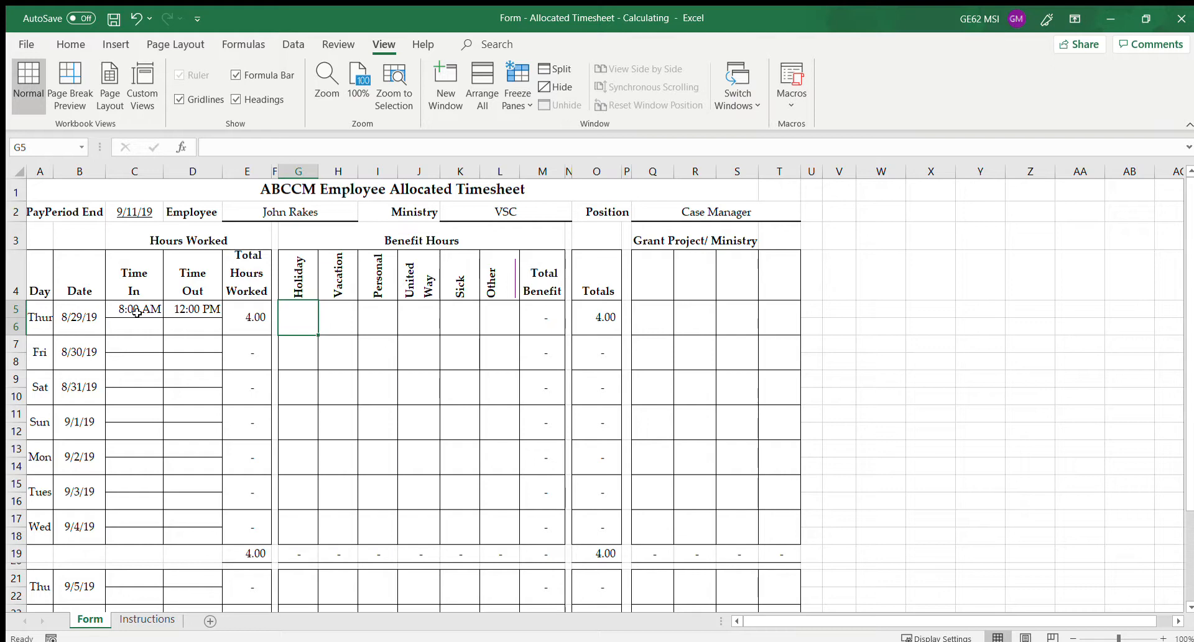
Enter Thursday's afternoon shift as 1:00 PM (corrected from 1:00 AM) to 5:00 PM
left_click(133, 330)
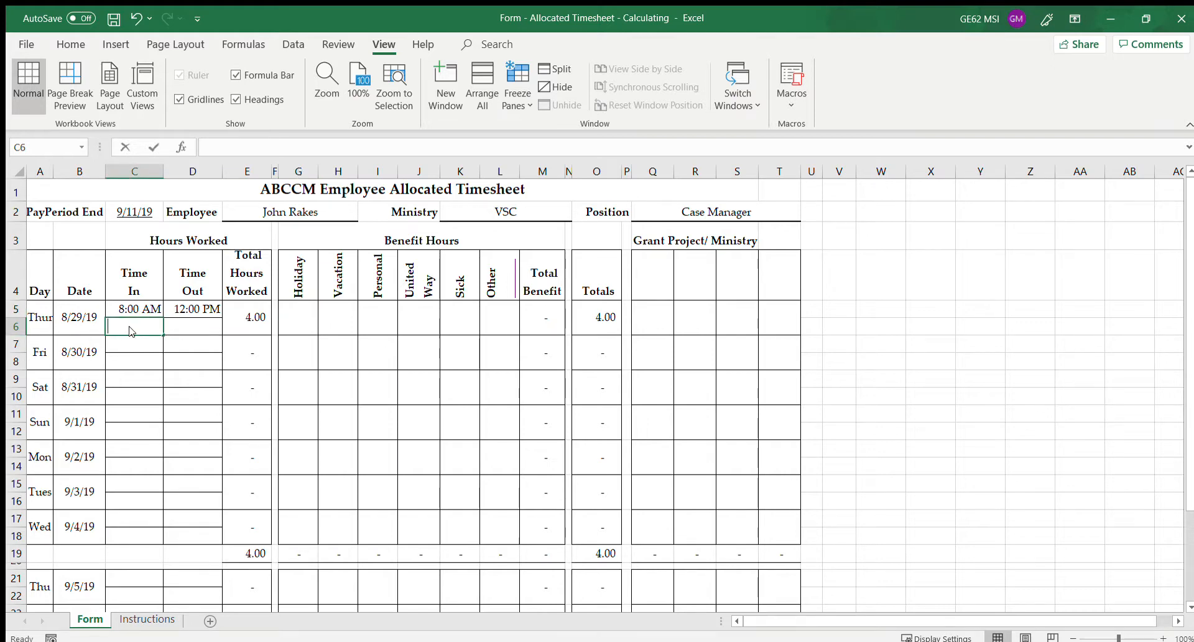
type("1:00")
key("Tab")
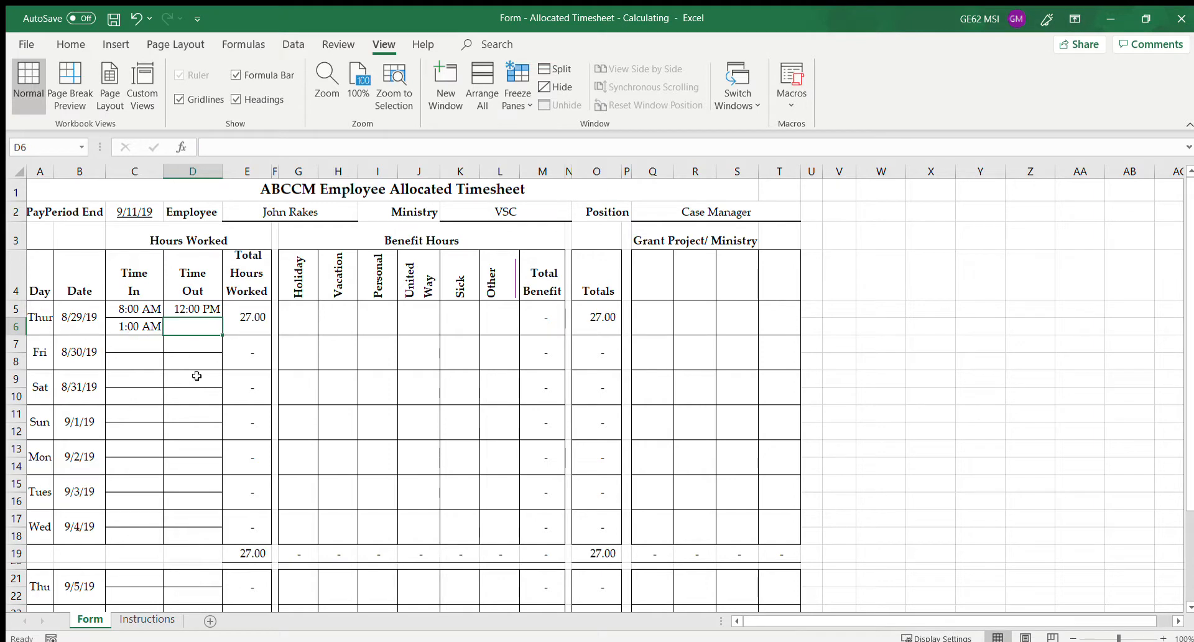
left_click(151, 325)
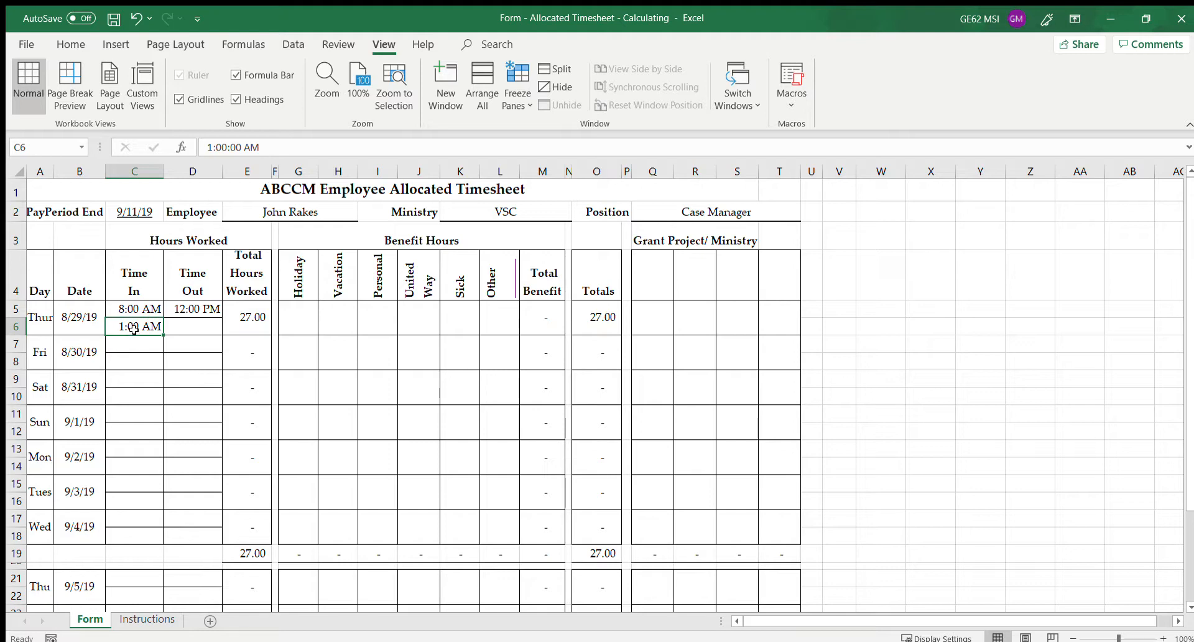
type("13:00")
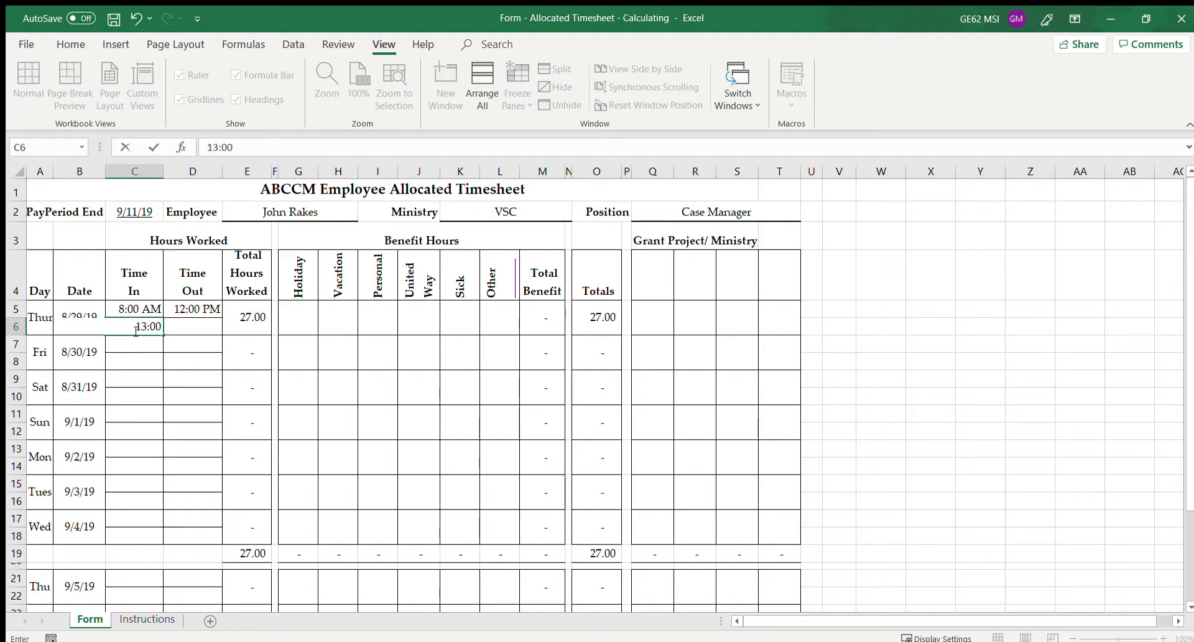
key("Tab")
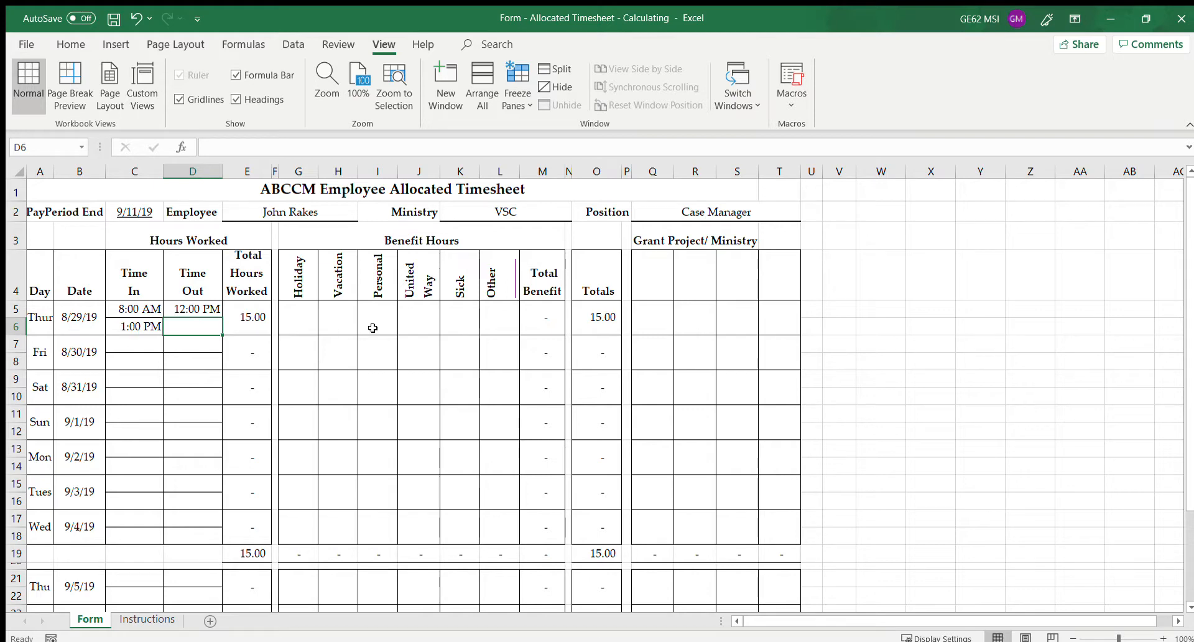
type("5:00 PM")
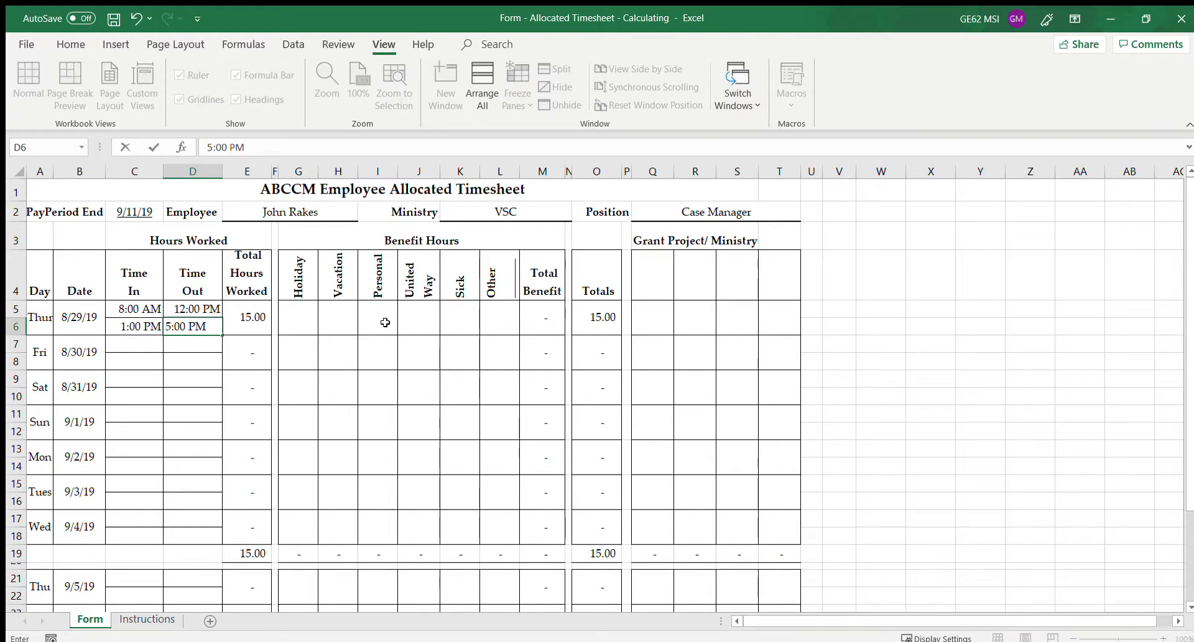
key("Tab")
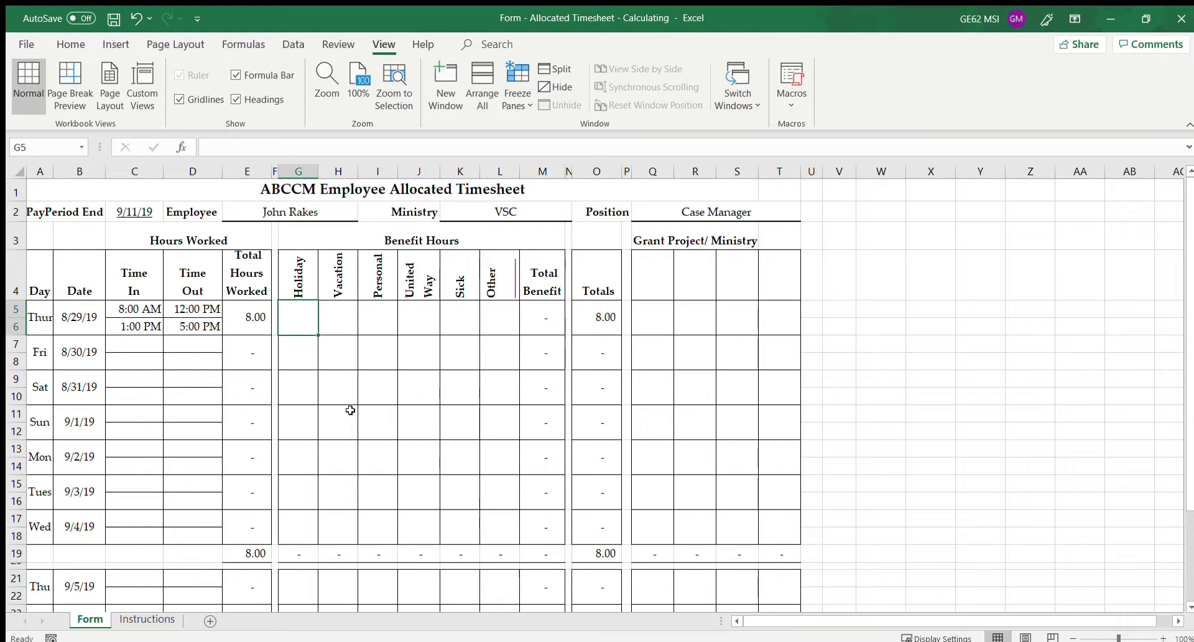
Label the two grant project columns SSVF and HVRP
left_click(654, 271)
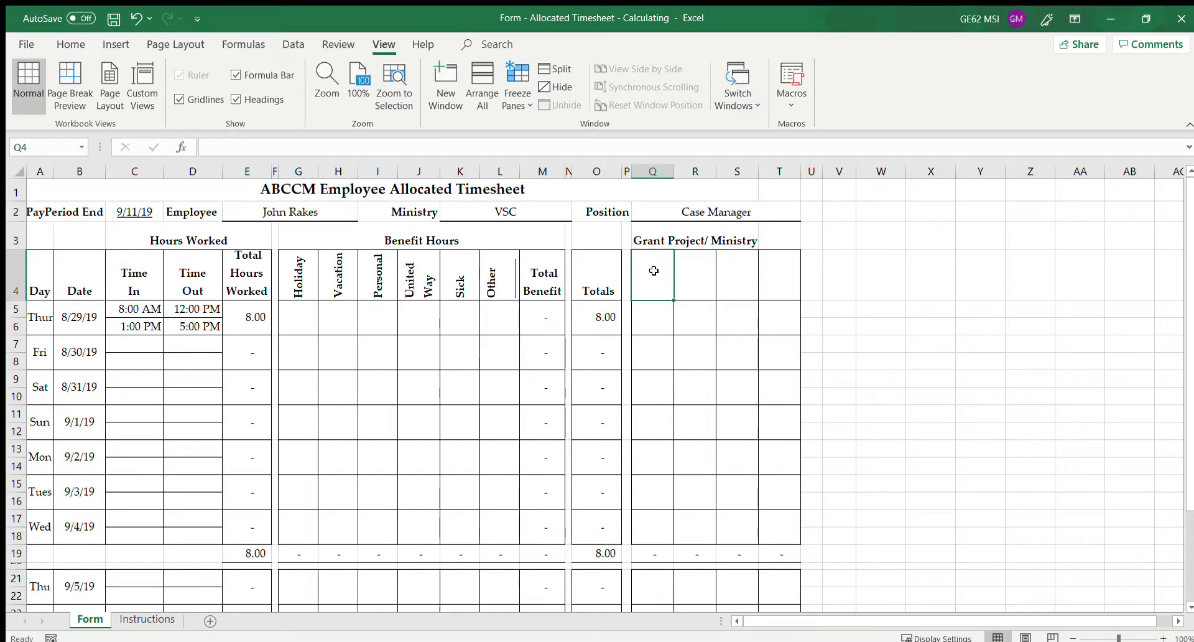
type("SSVF")
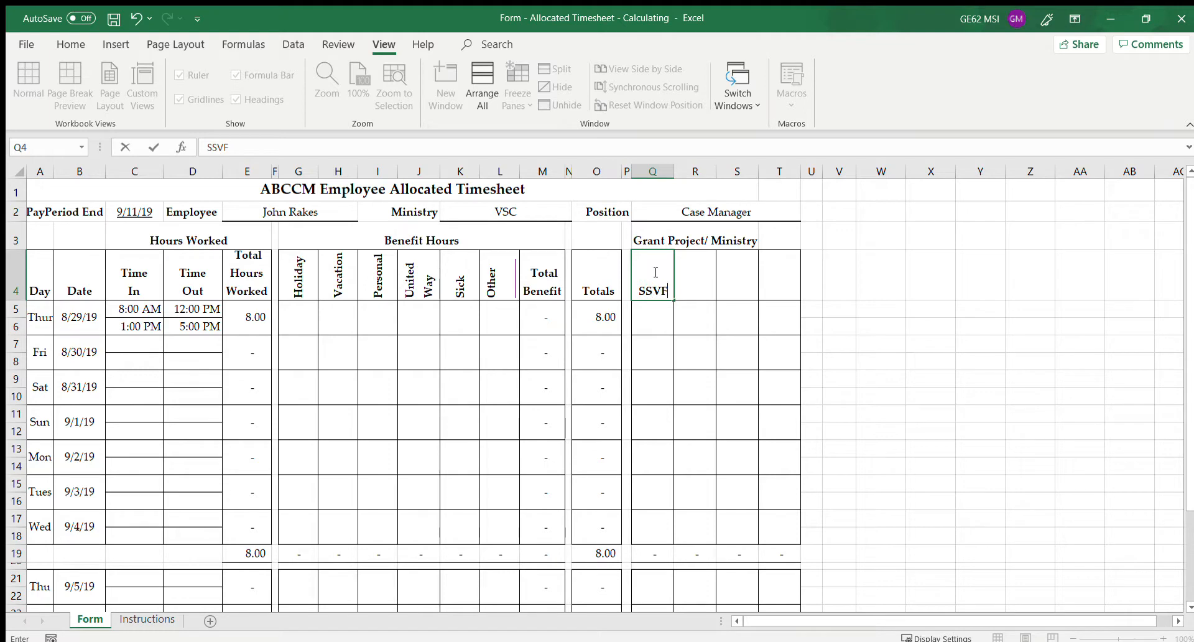
key("Tab")
type("HVRP")
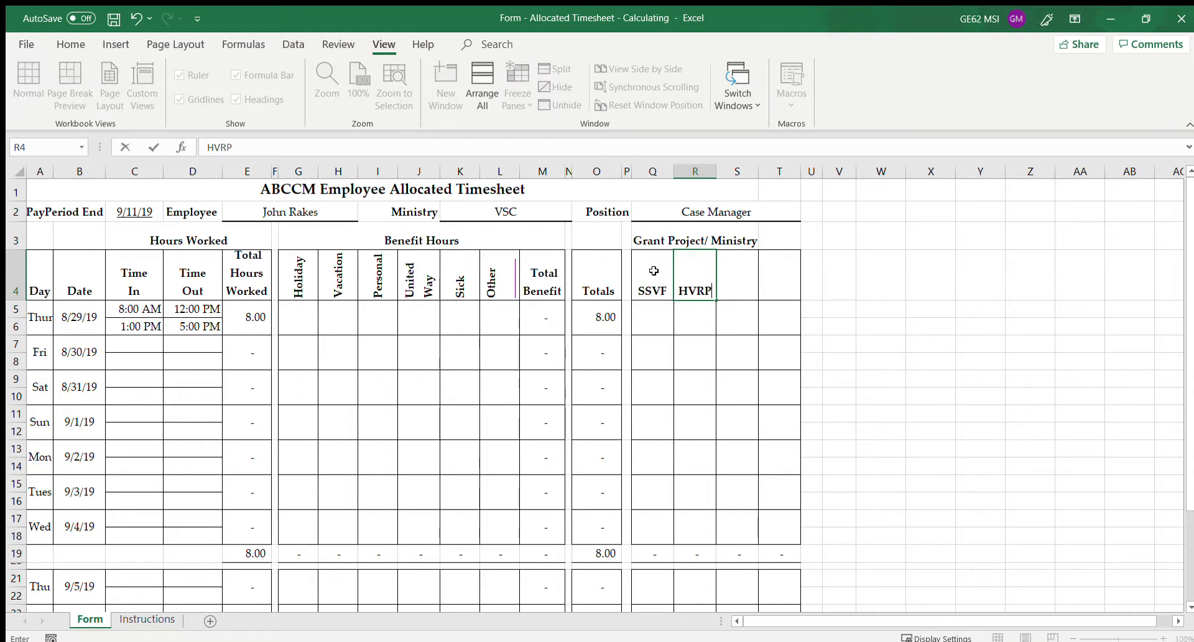
Allocate Thursday 8/29's hours as 4 SSVF and 4 HVRP
left_click(644, 329)
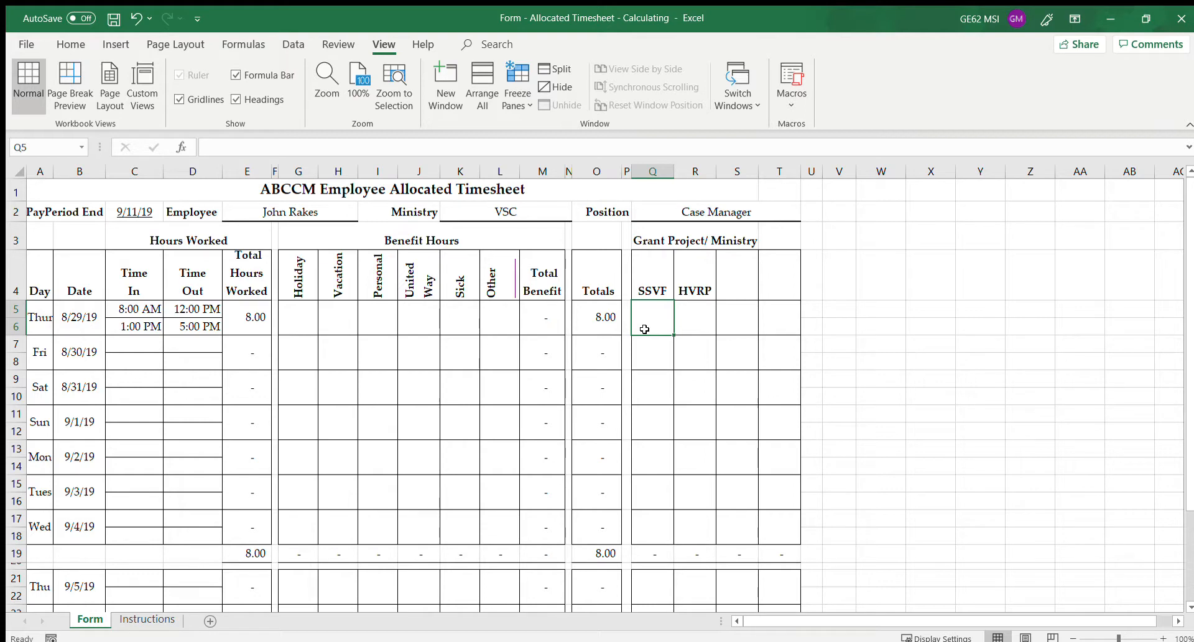
type("4")
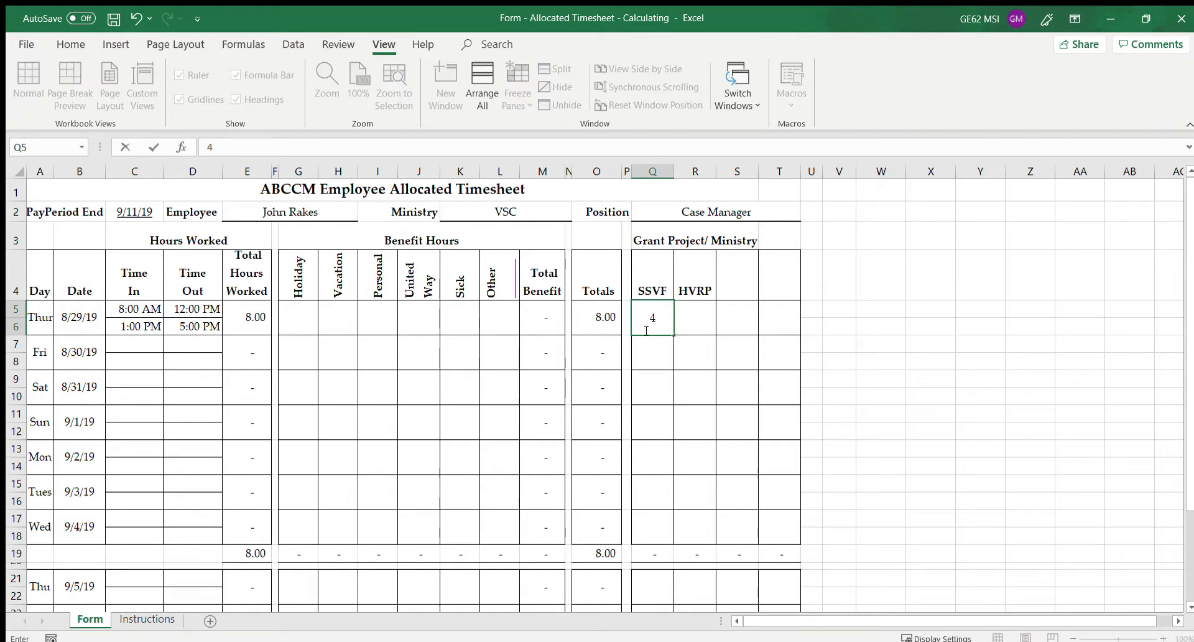
key("Tab")
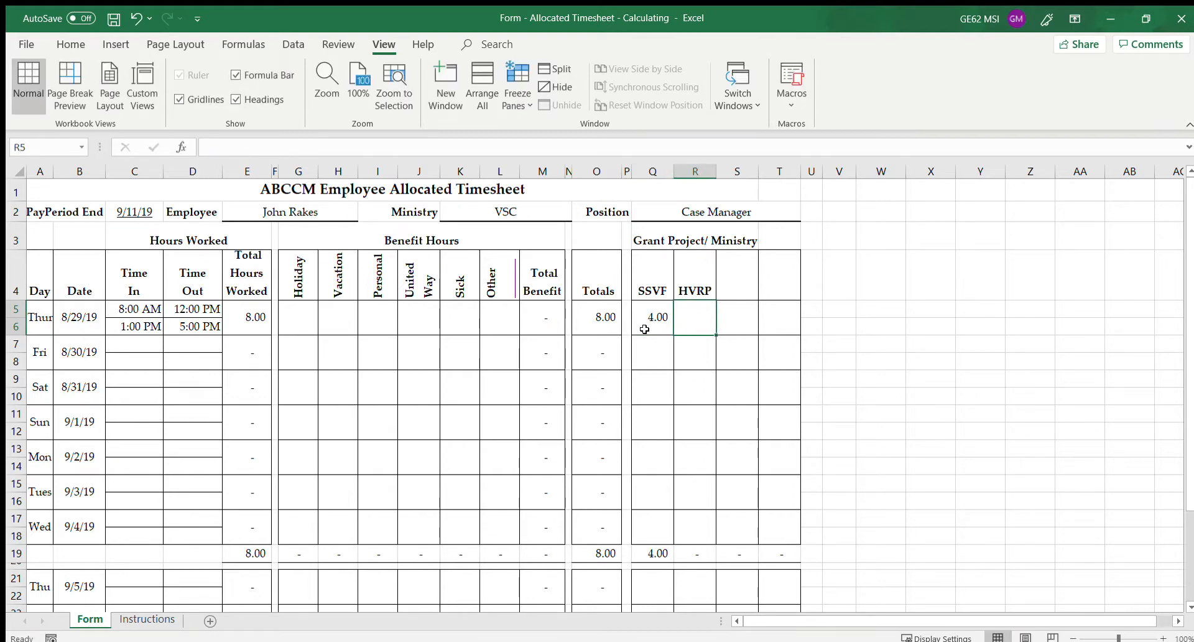
type("4")
key("Tab")
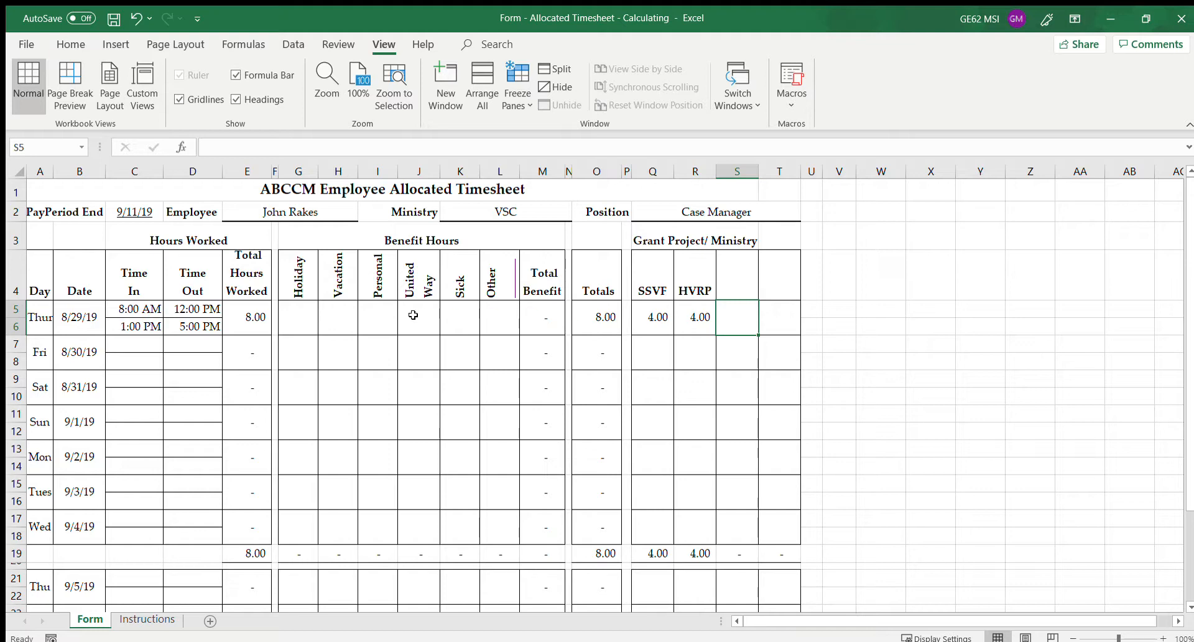
Copy Thursday's four time entries into Friday 8/30's time rows
left_click(126, 306)
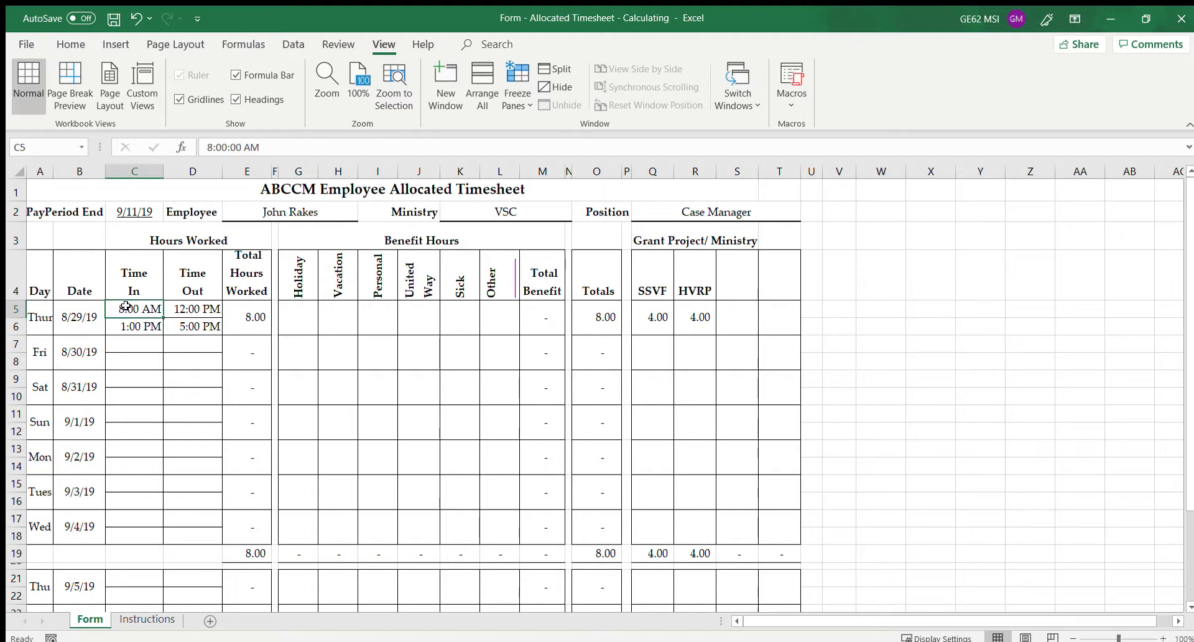
left_click(121, 343)
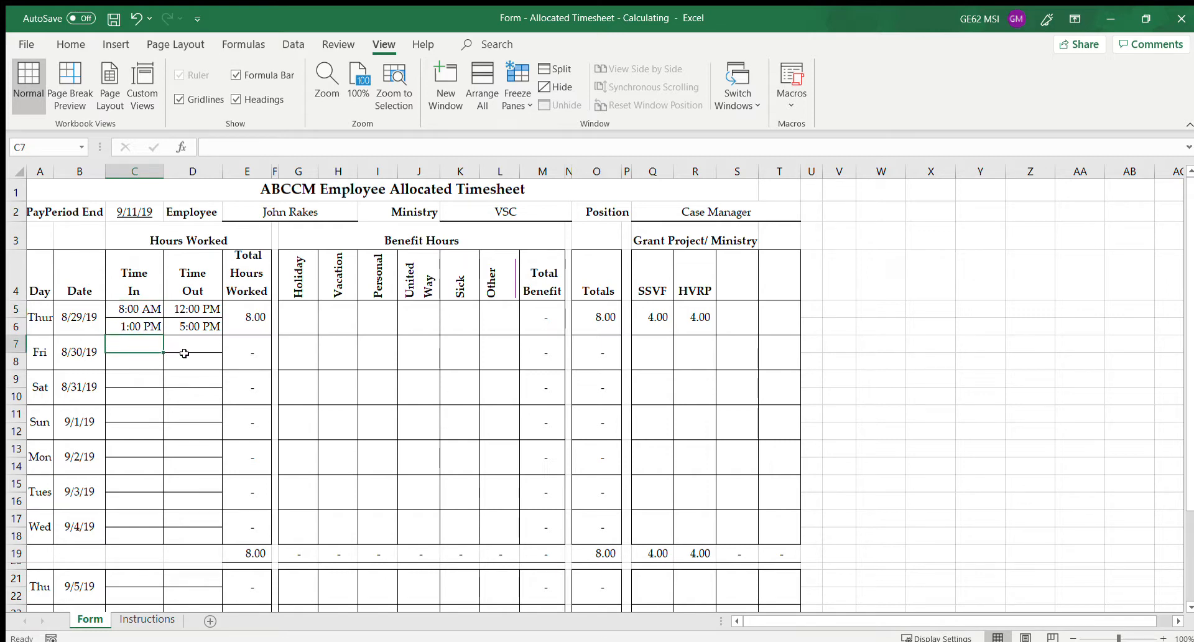
left_click_drag(121, 308, 192, 326)
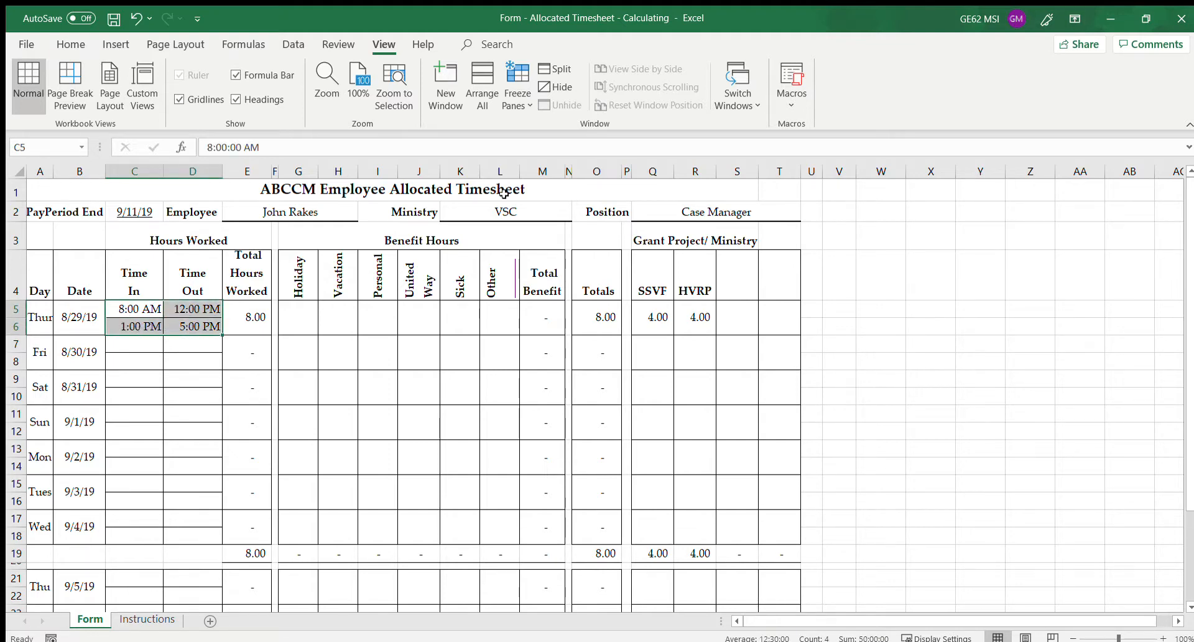
key("ctrl+c")
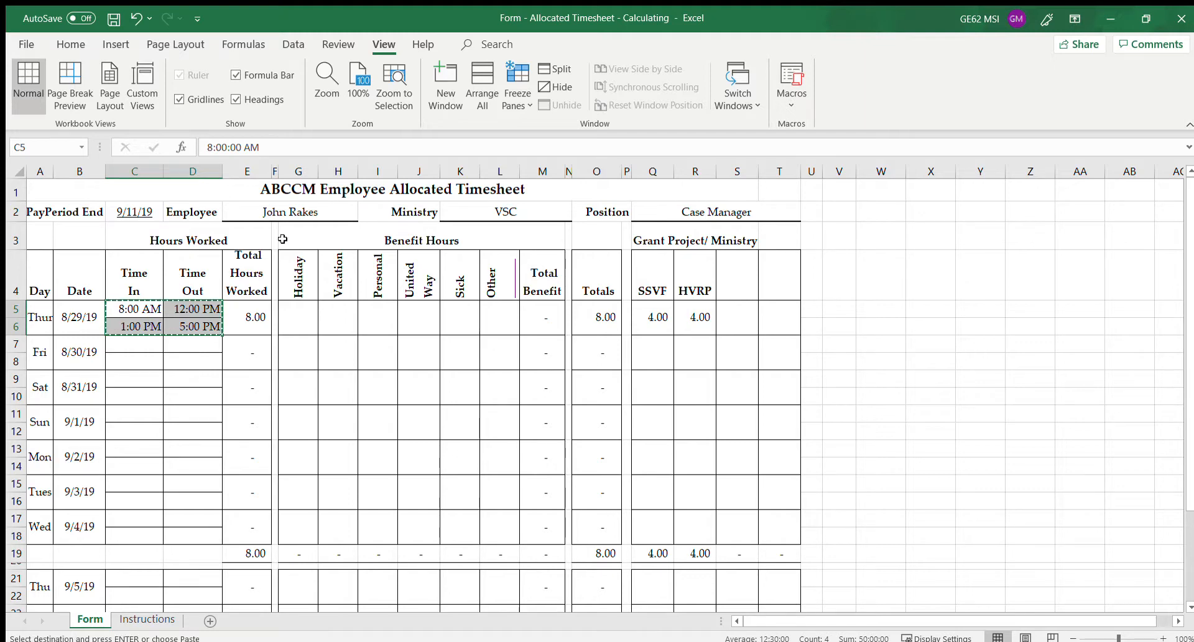
left_click(134, 346)
left_click_drag(133, 351, 179, 360)
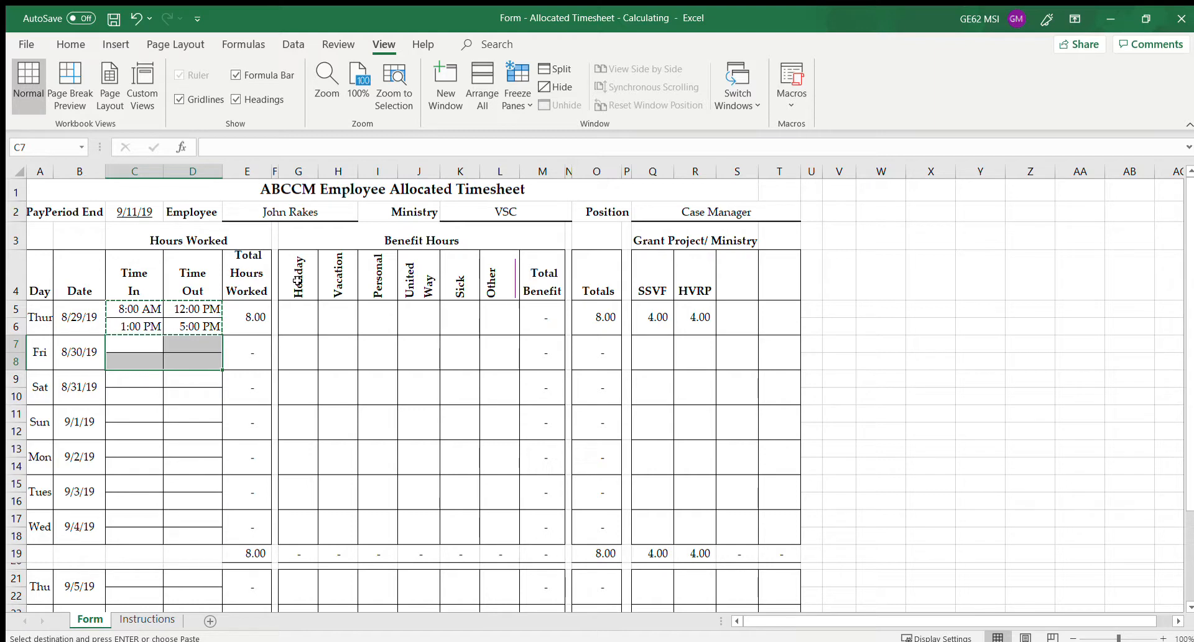
key("ctrl+v")
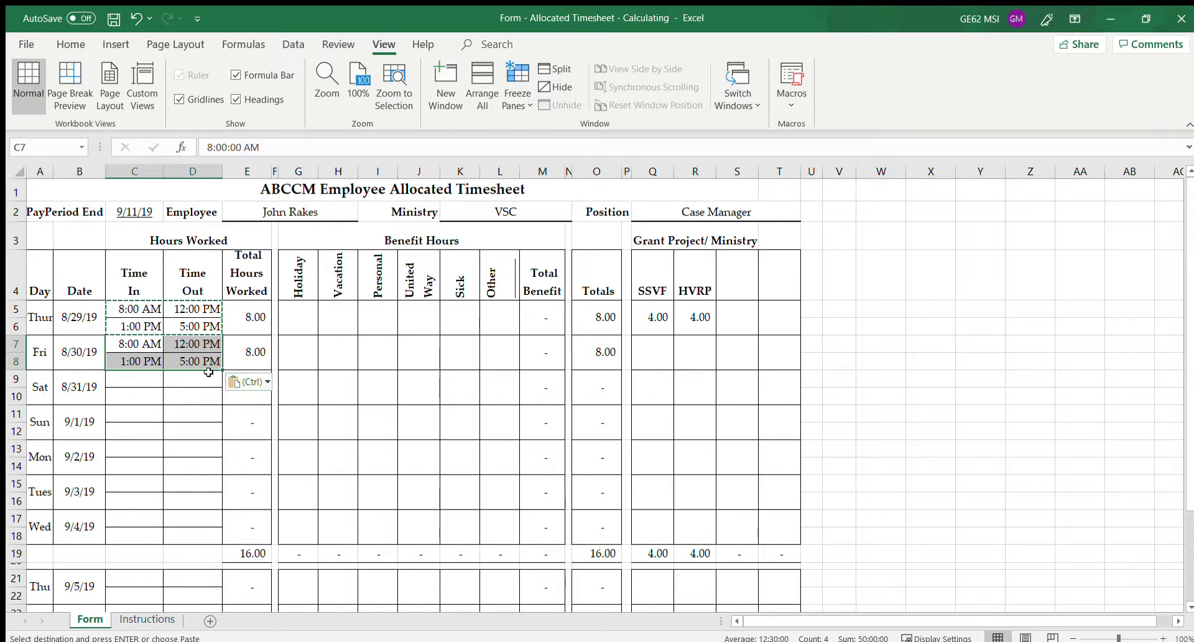
Allocate Friday 8/30's hours as 4 SSVF and 4 HVRP
left_click(650, 359)
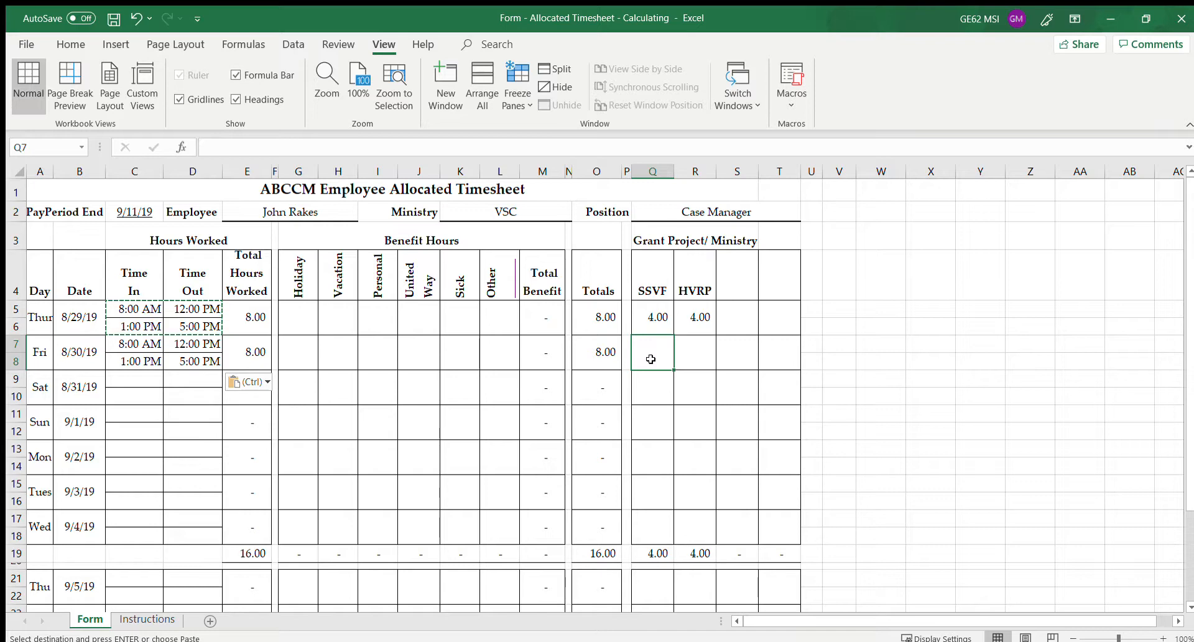
type("4")
key("Tab")
type("4")
key("Tab")
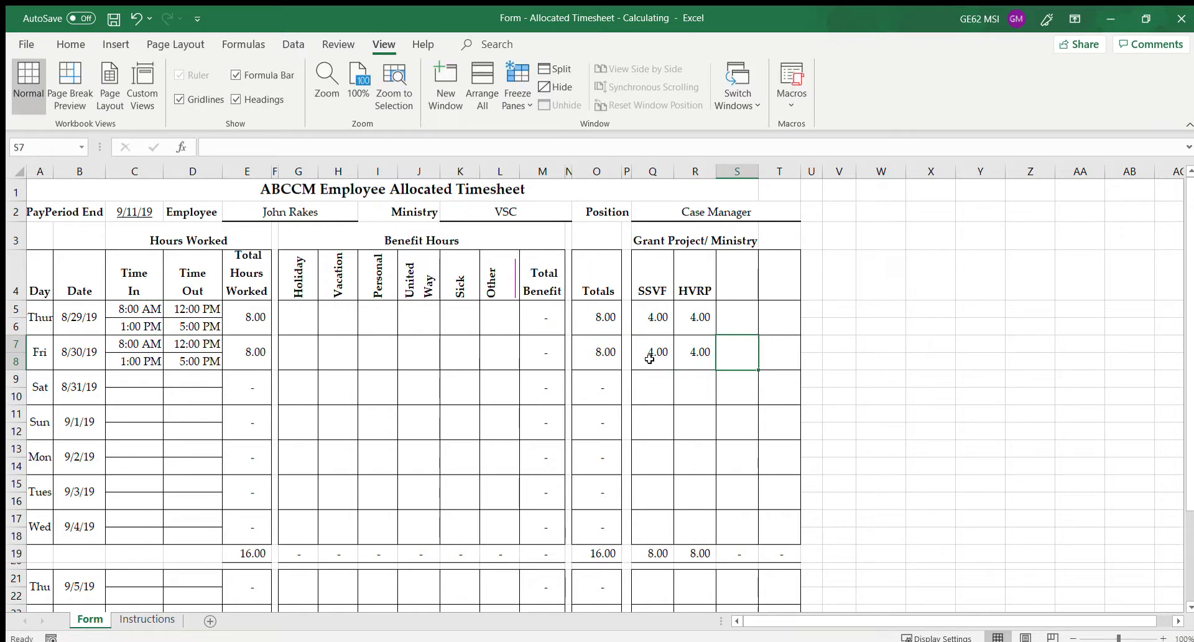
left_click(129, 379)
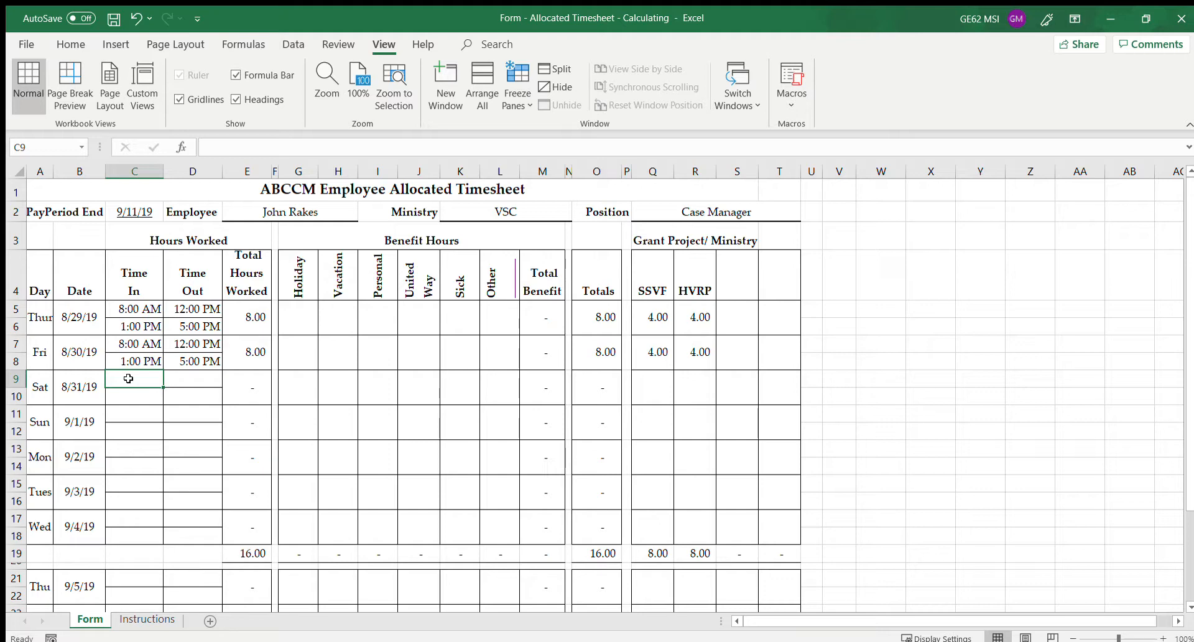
Enter 8 Holiday hours for Monday 9/2 and allocate 4 of them to SSVF
left_click(122, 448)
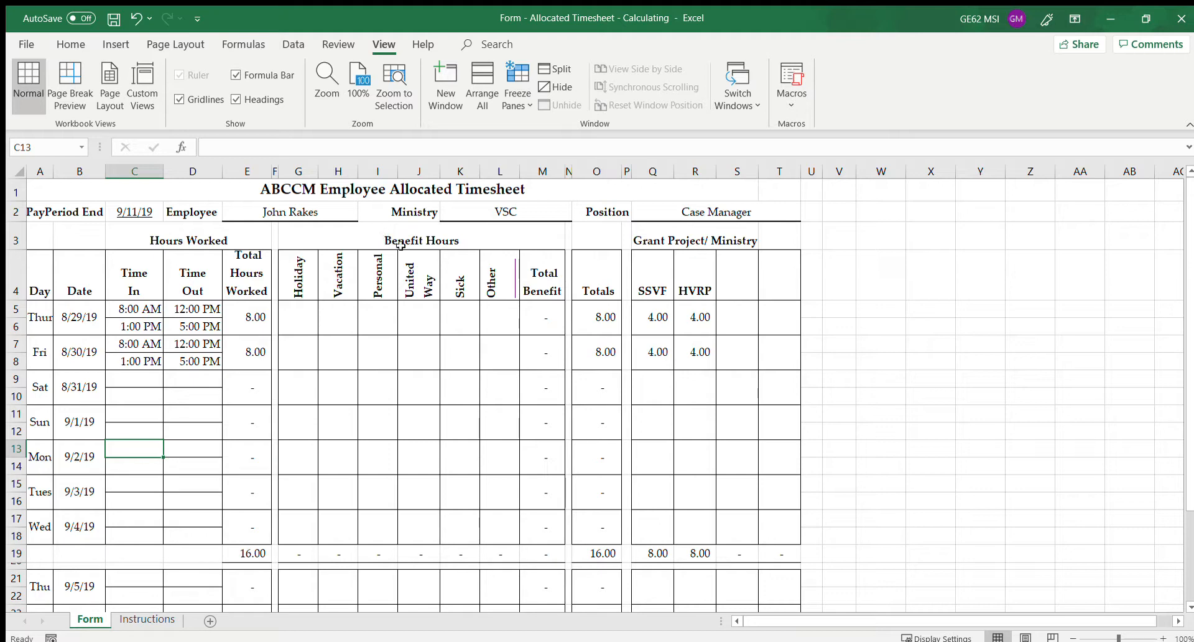
left_click(299, 450)
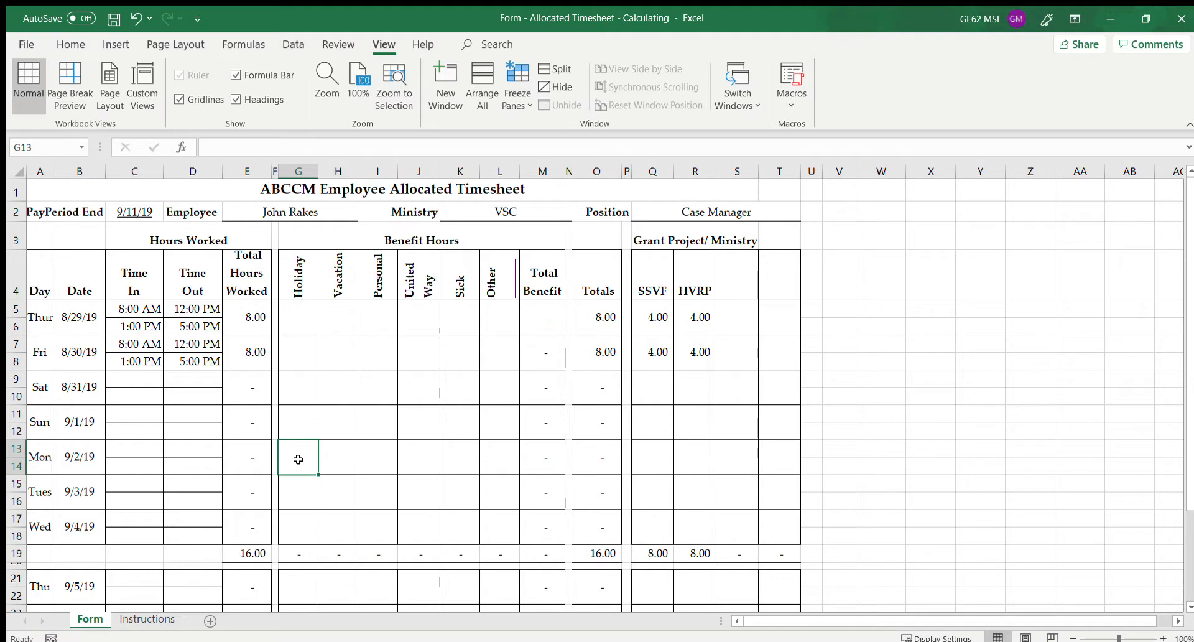
type("8")
key("Tab")
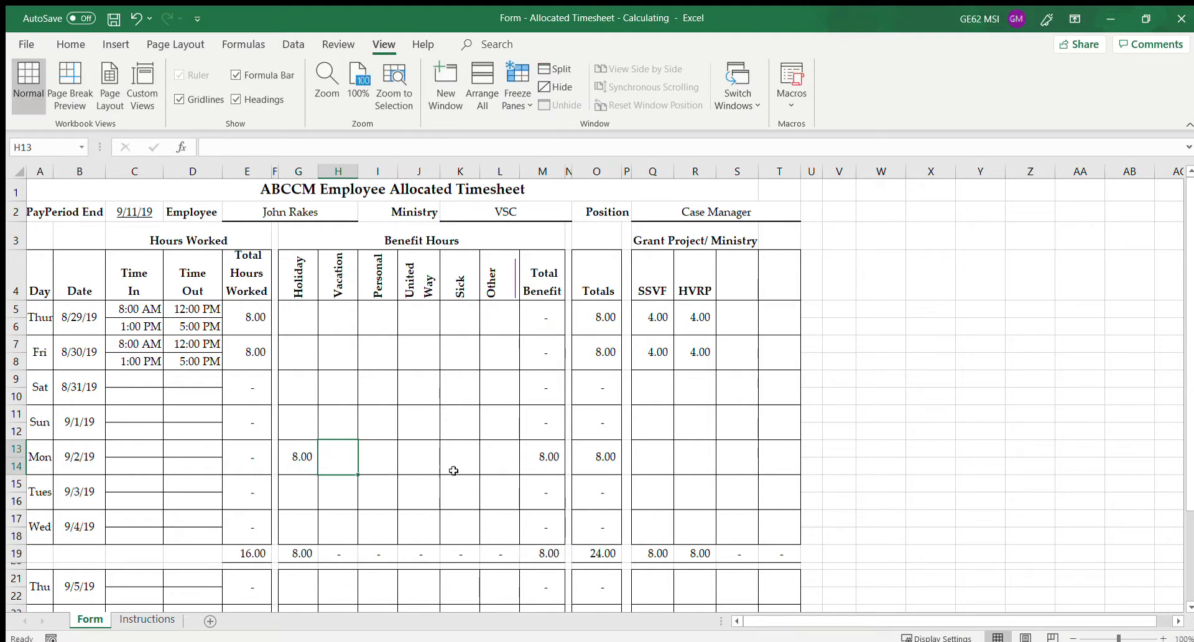
left_click(642, 452)
type("4")
key("Tab")
Give Monday 4 HVRP hours, then paste Friday's standard times into Tuesday through Thursday 9/5
type("4")
key("Tab")
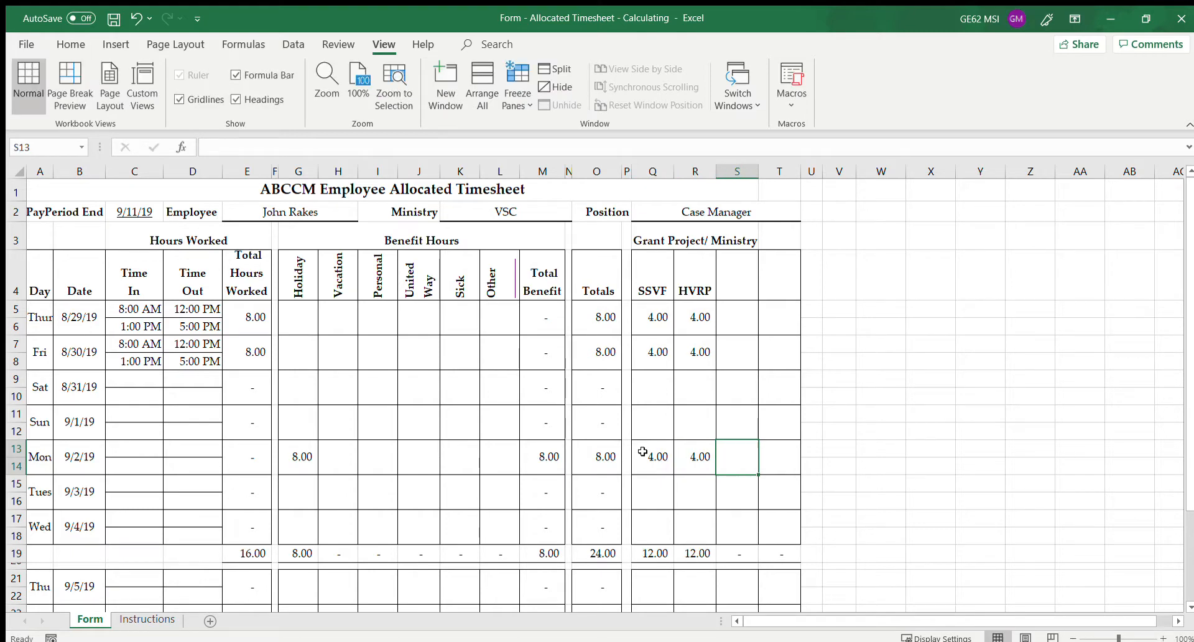
left_click(128, 484)
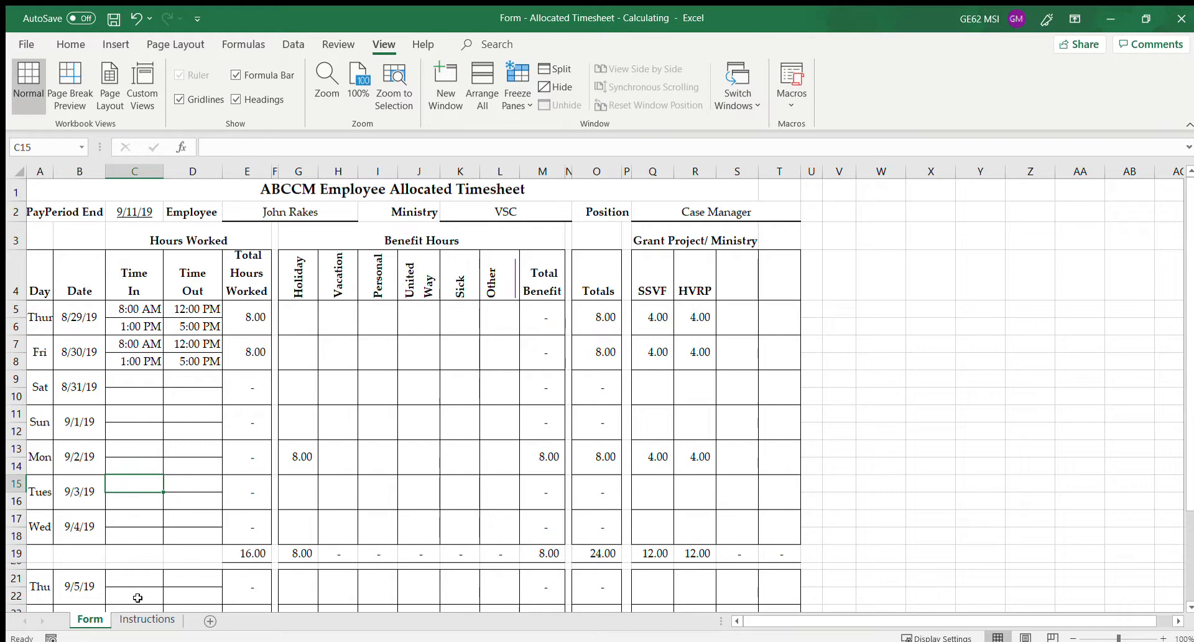
left_click_drag(131, 343, 194, 359)
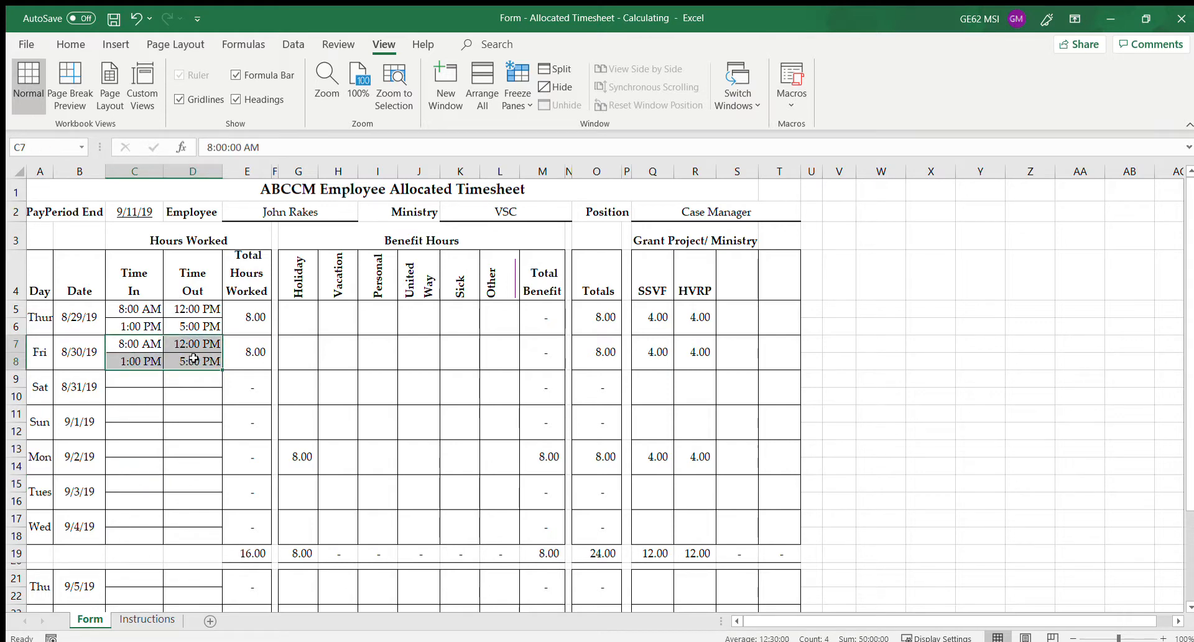
key("ctrl+c")
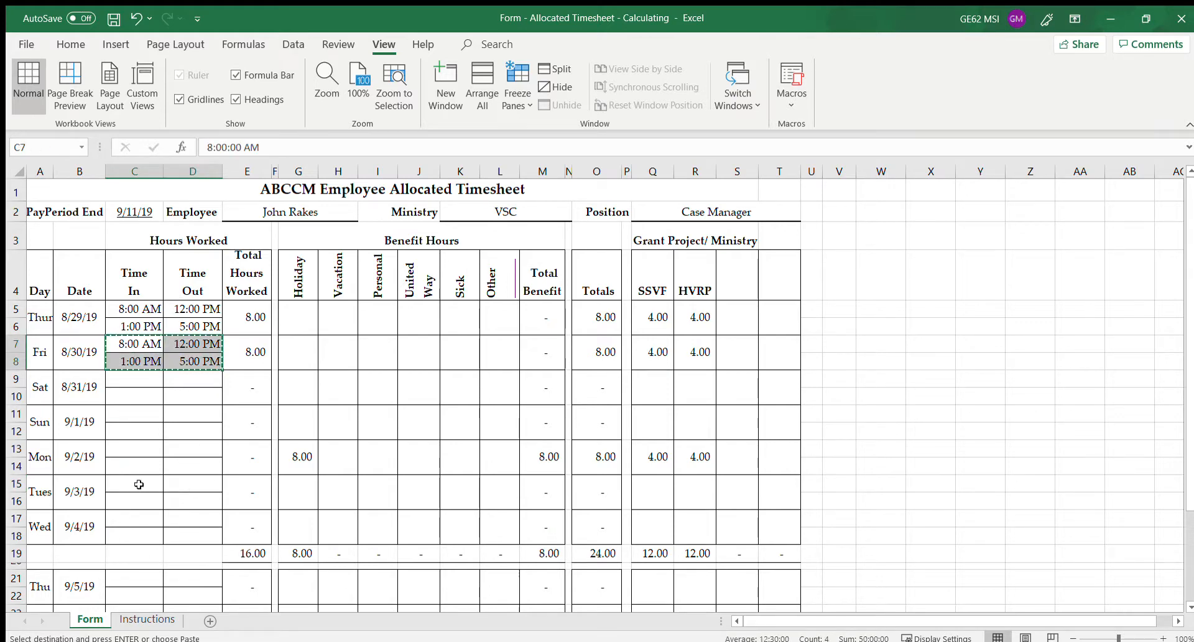
left_click_drag(139, 484, 185, 542)
key("ctrl+v")
key("ctrl+v")
left_click_drag(134, 578, 181, 593)
key("ctrl+v")
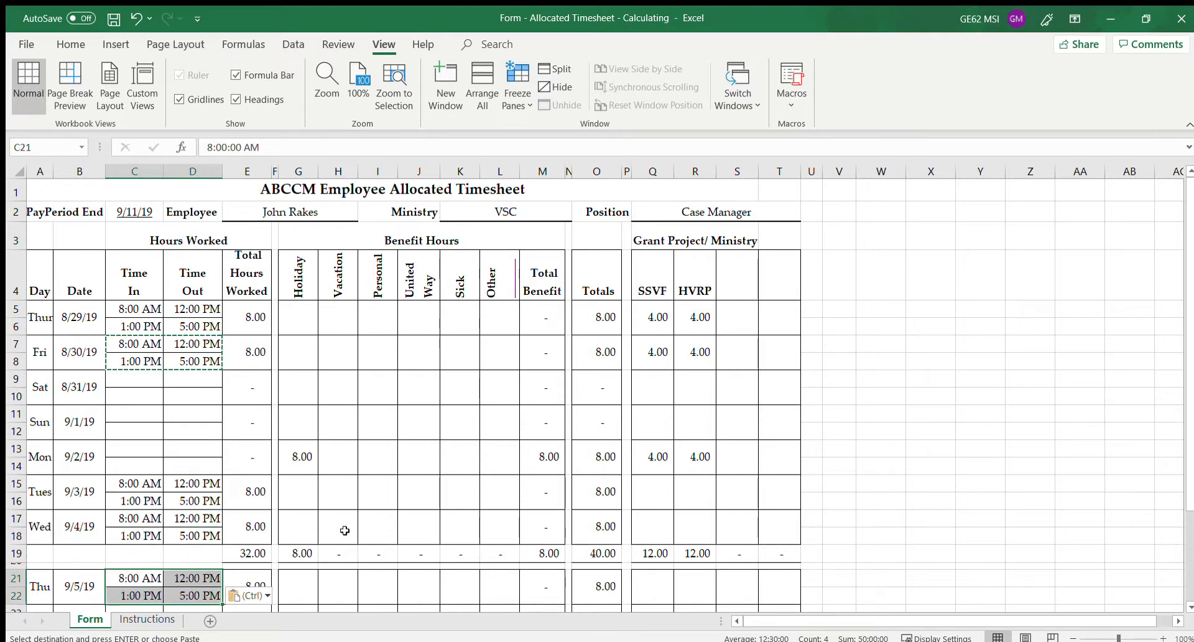
Allocate 4 SSVF and 4 HVRP hours to each of Tuesday, Wednesday and Thursday 9/5
left_click(632, 500)
type("4")
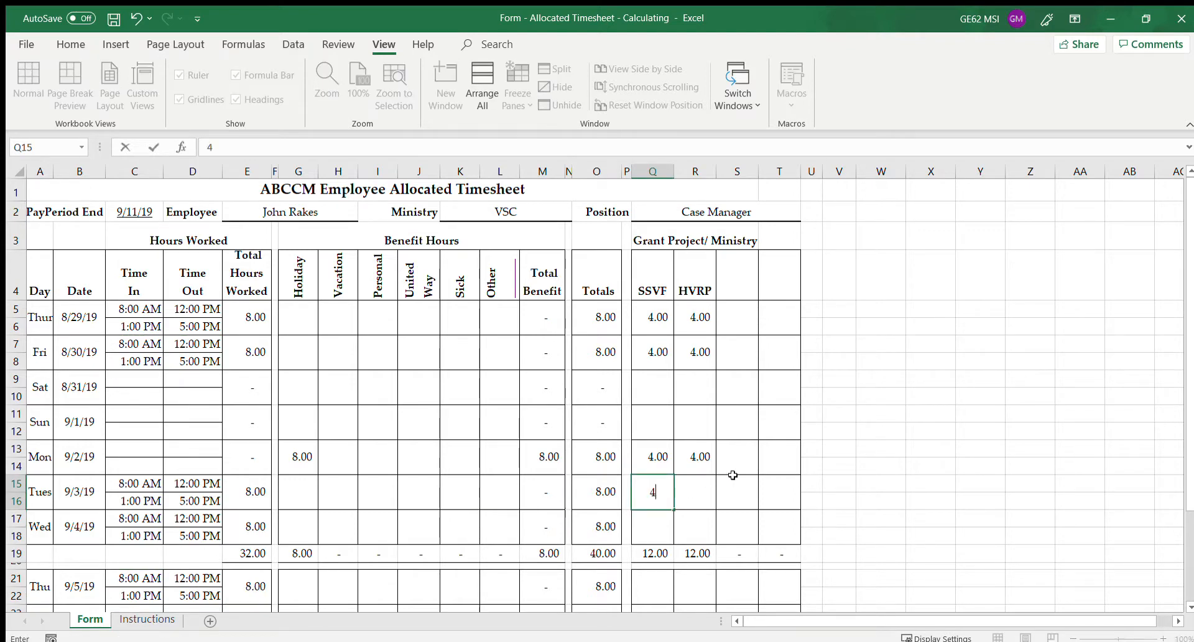
key("Tab")
type("4")
left_click(652, 531)
type("4")
key("Tab")
type("4")
left_click(648, 596)
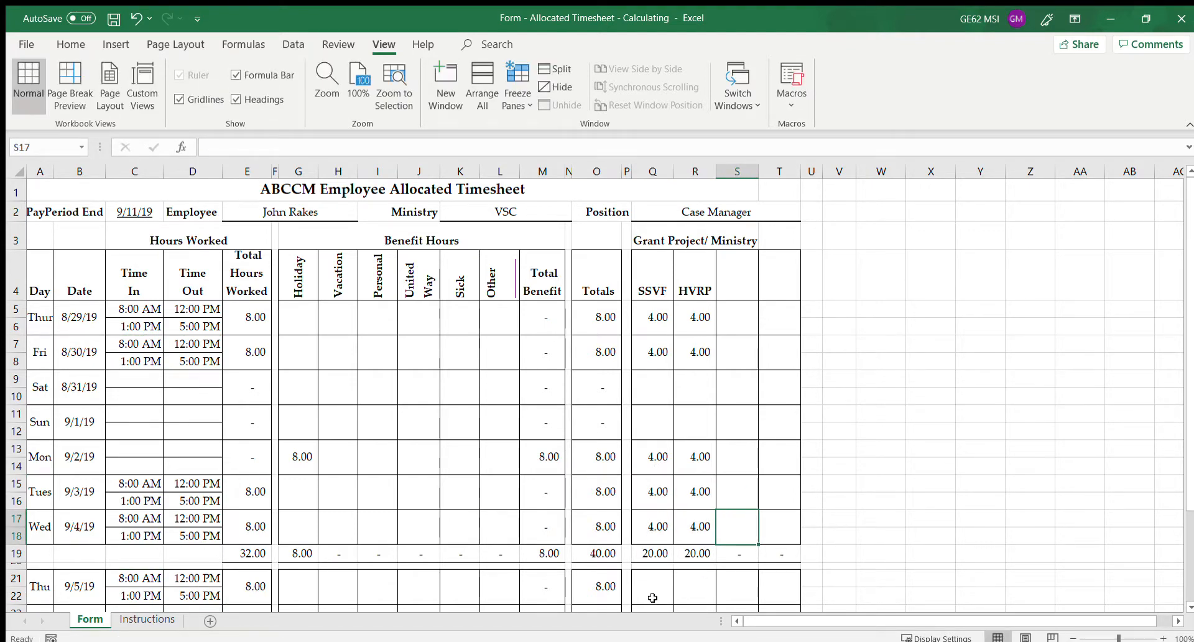
type("4")
key("Tab")
type("4")
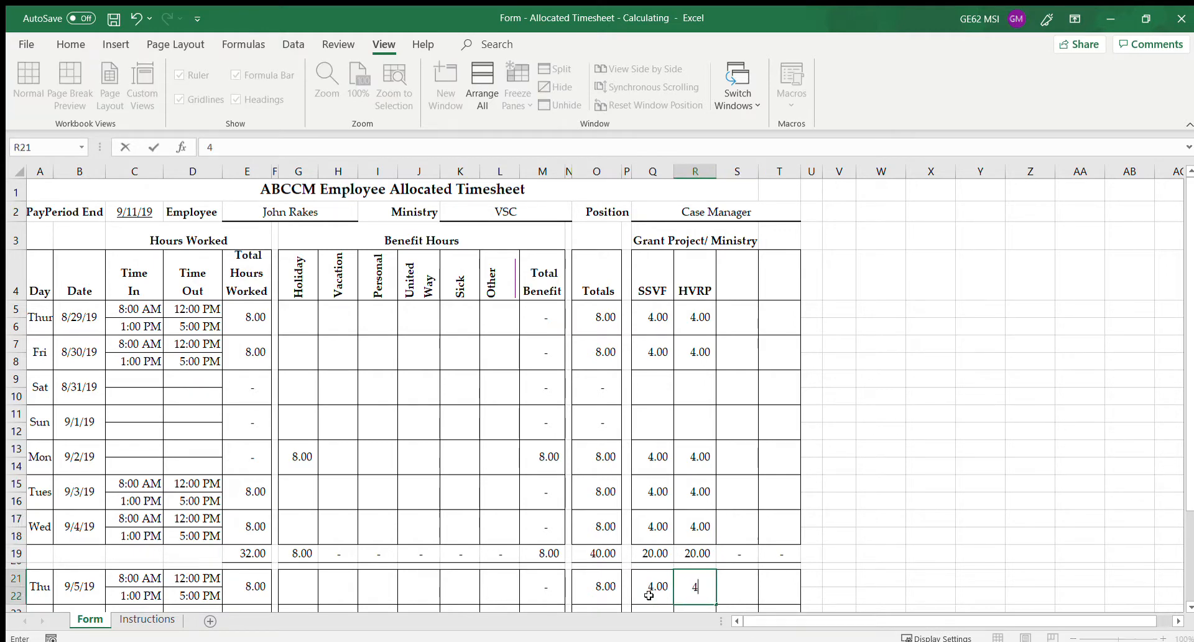
key("Tab")
scroll(393, 425, "down", 3)
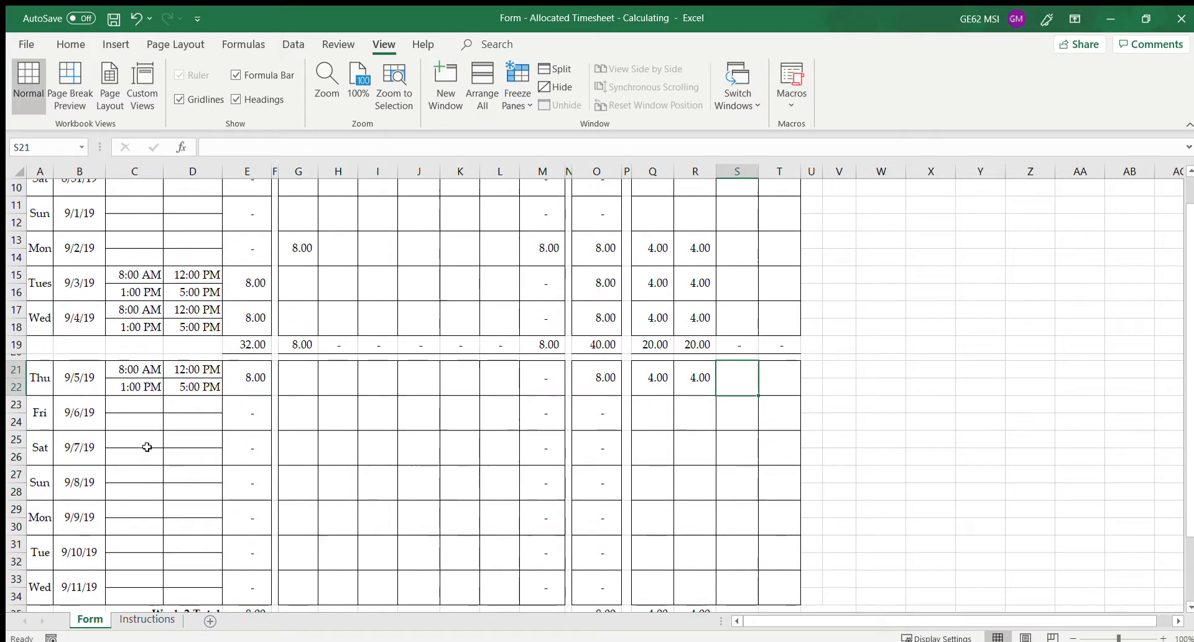
Record 8 vacation hours for Friday 9/6, split 4 SSVF and 4 HVRP
left_click(143, 406)
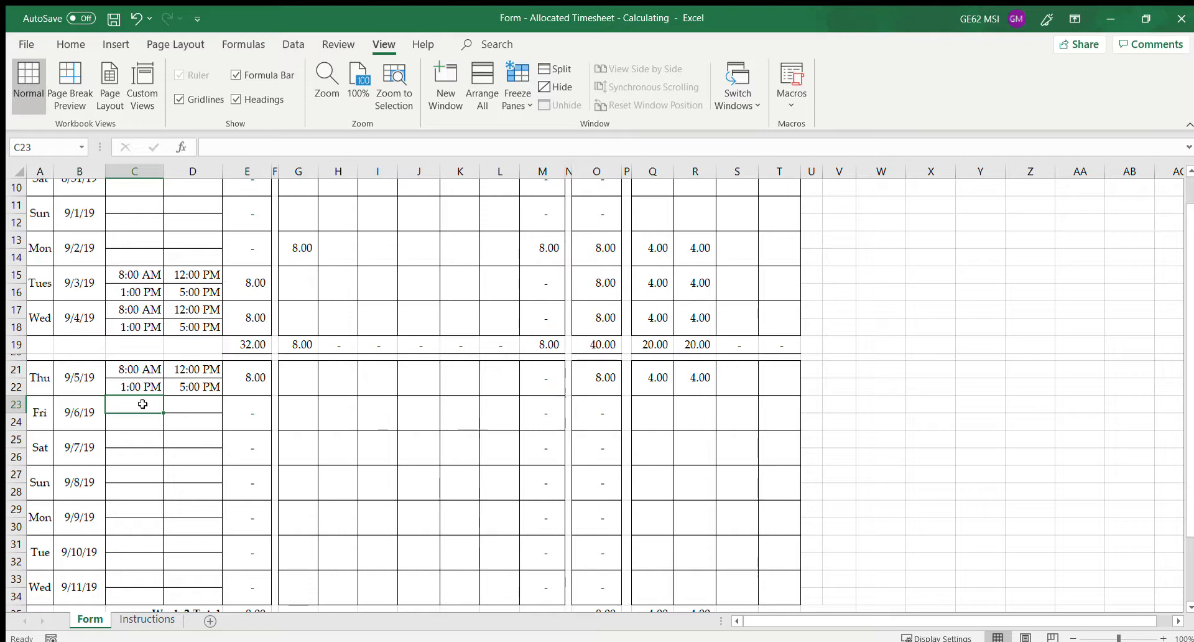
scroll(468, 402, "up", 2)
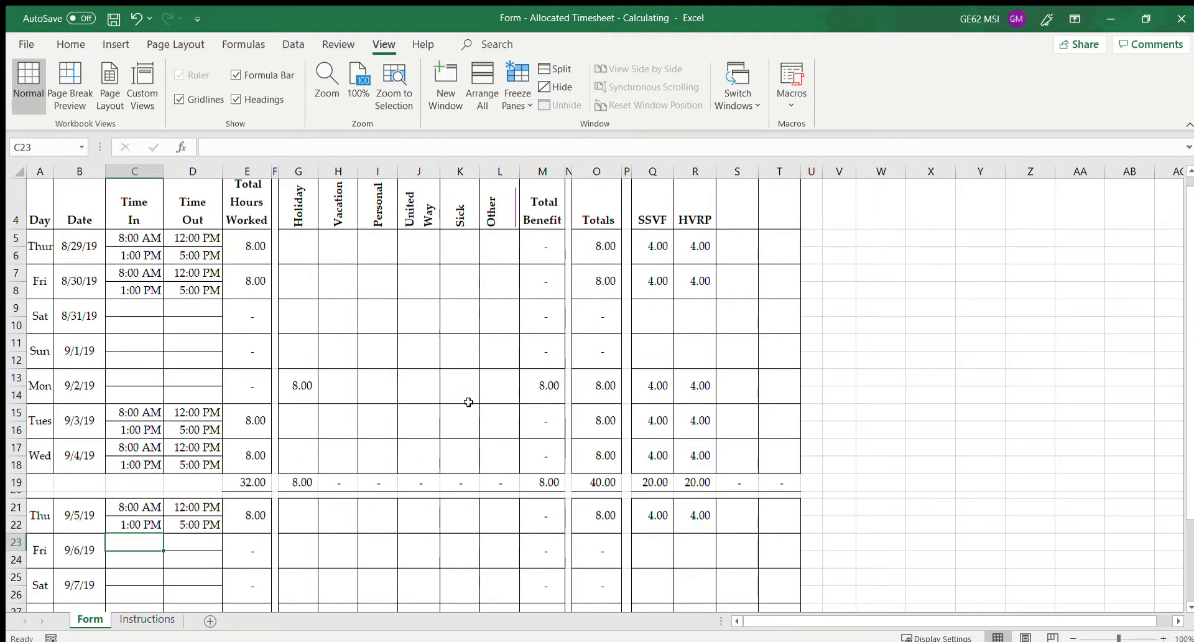
scroll(469, 402, "up", 1)
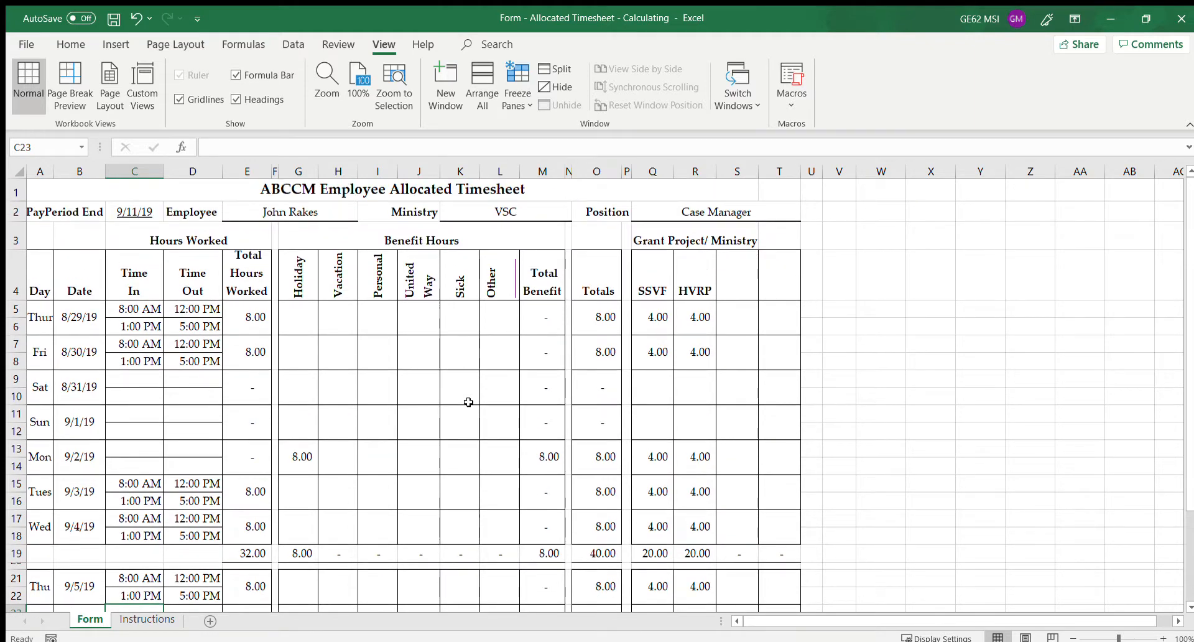
scroll(468, 402, "down", 1)
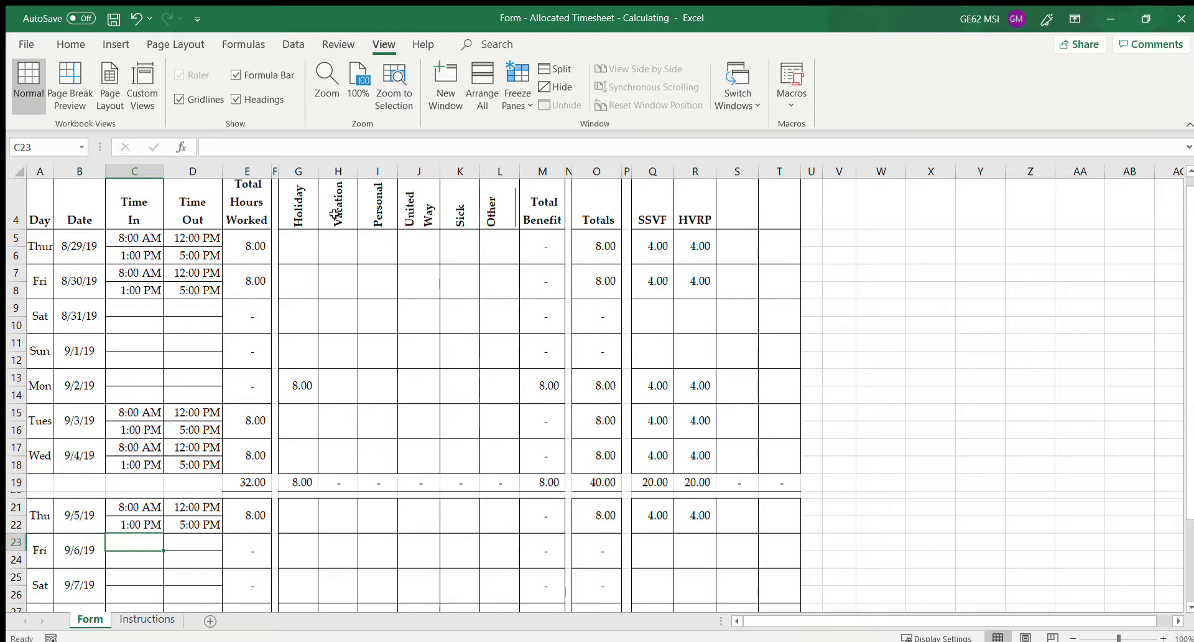
left_click(346, 556)
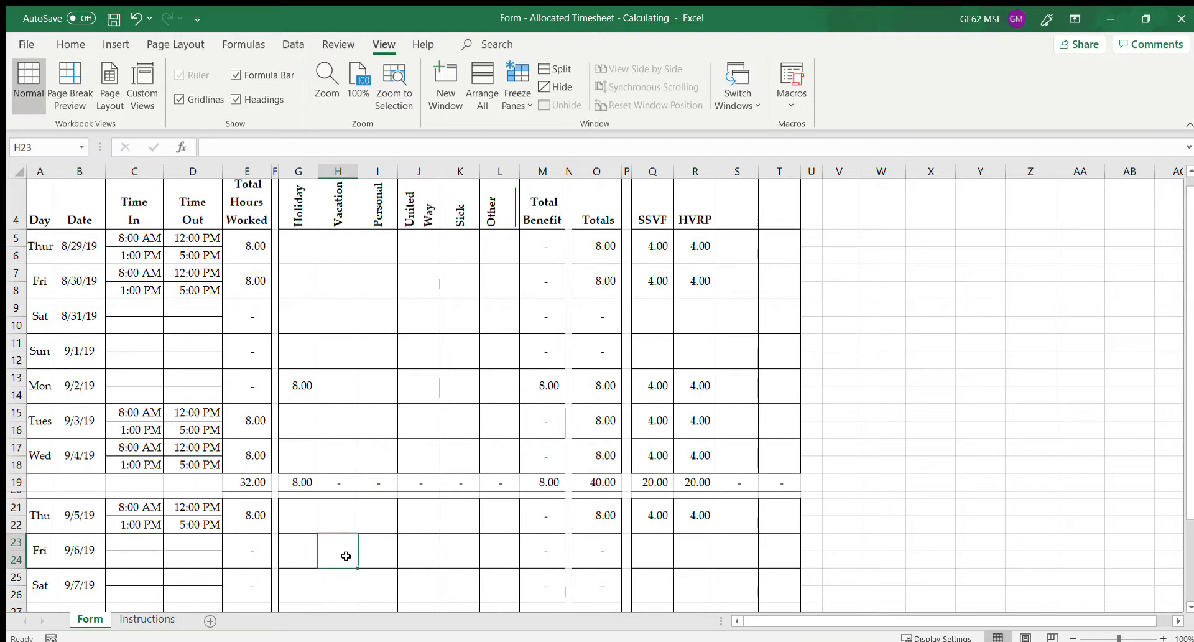
type("8")
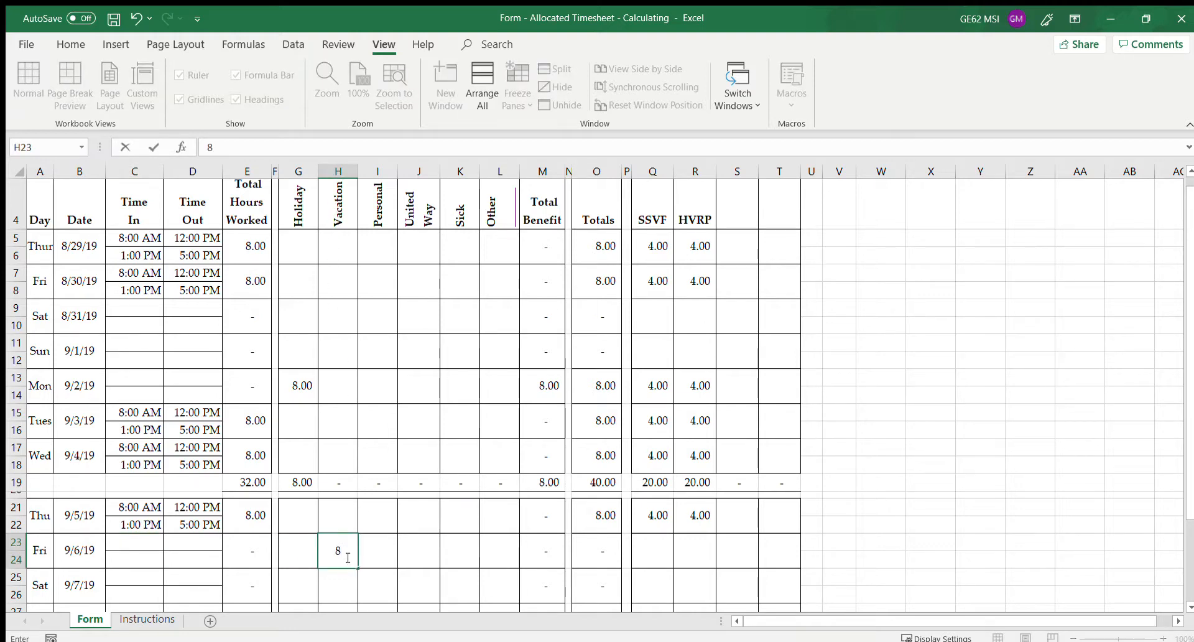
key("Tab")
left_click(665, 553)
type("4")
key("Tab")
type("4")
key("Tab")
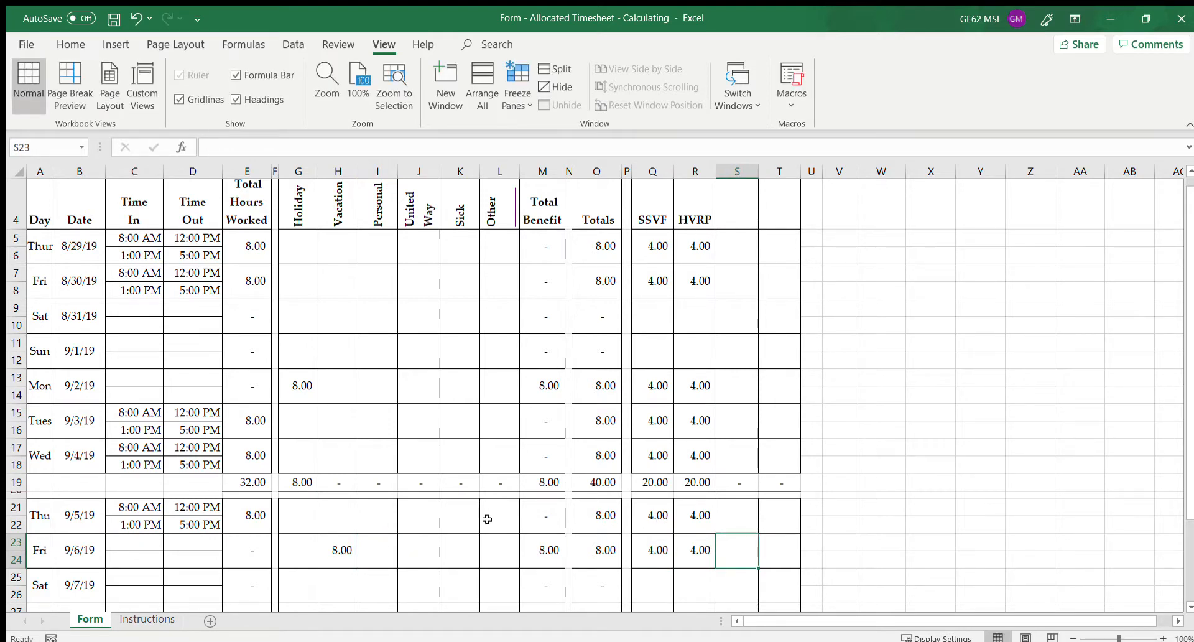
Log Monday 9/9 as 8:00 AM to 6:00 PM, allocating 4 SSVF and 4 HVRP
scroll(473, 513, "down", 1)
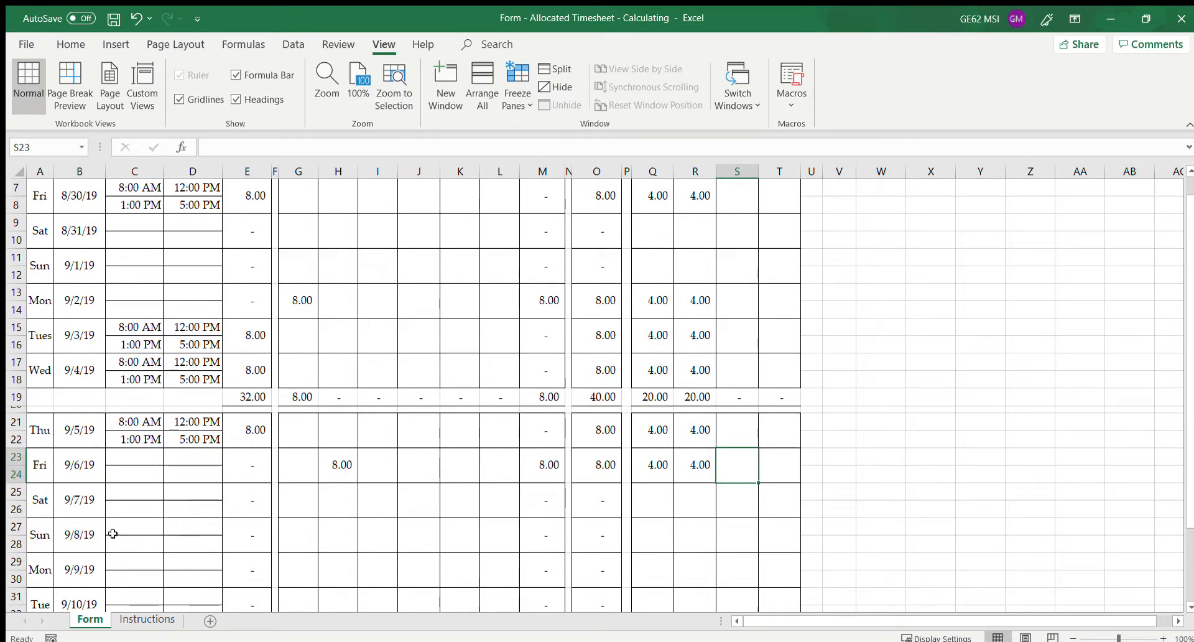
scroll(174, 532, "down", 1)
left_click(130, 511)
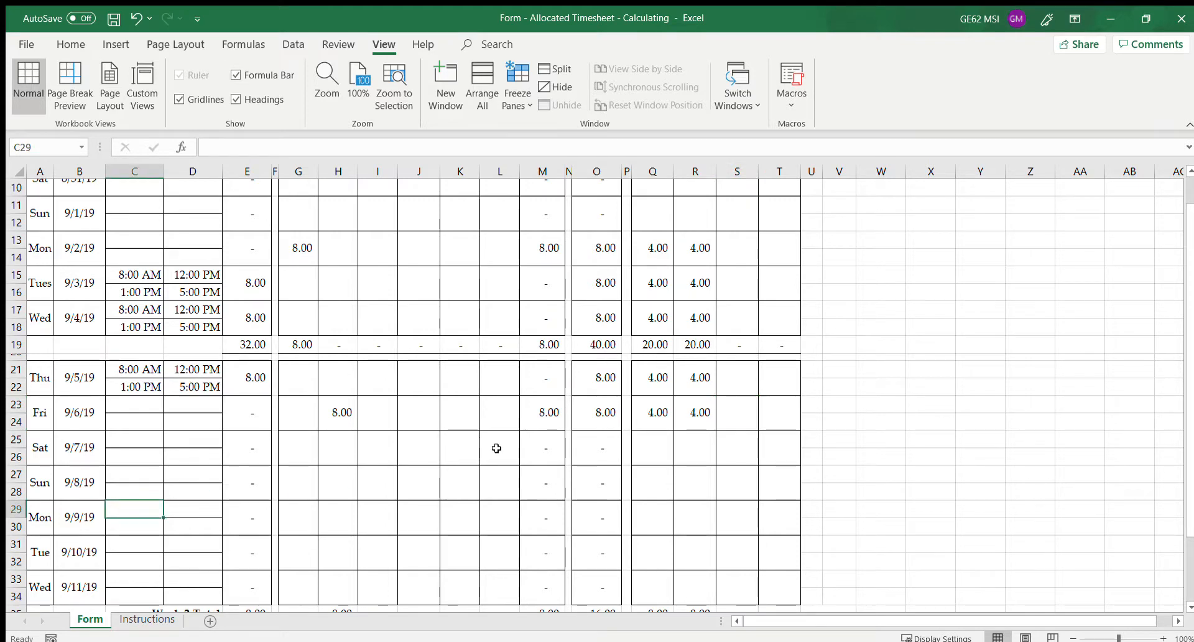
type("8:00")
key("Tab")
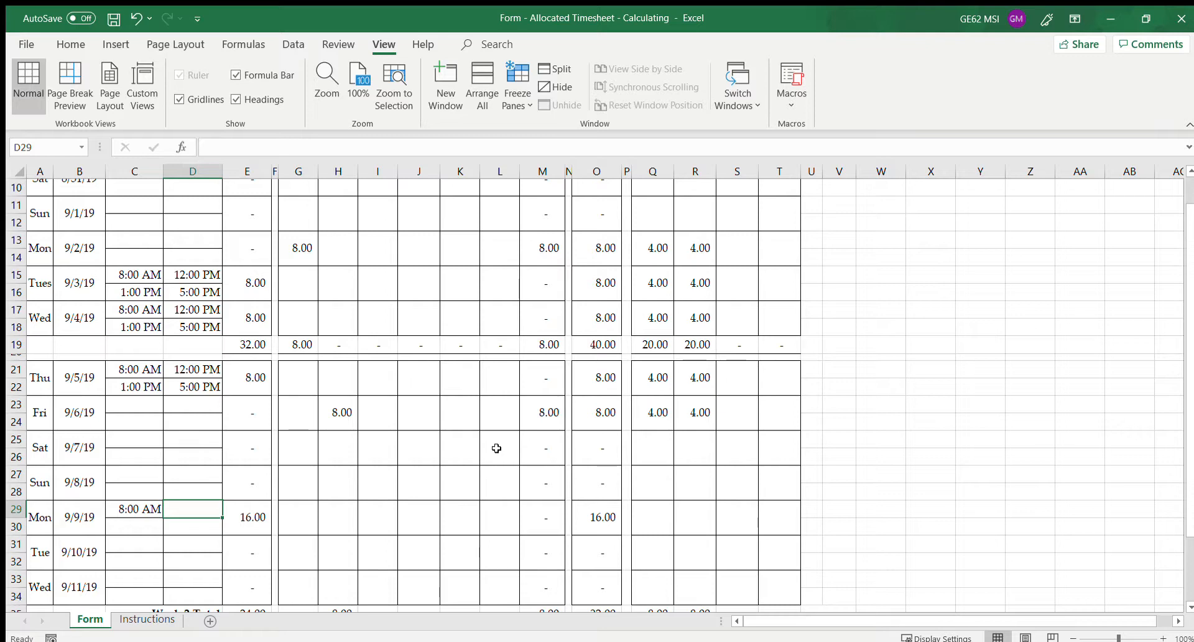
type("6:p")
type("00 P")
type("M")
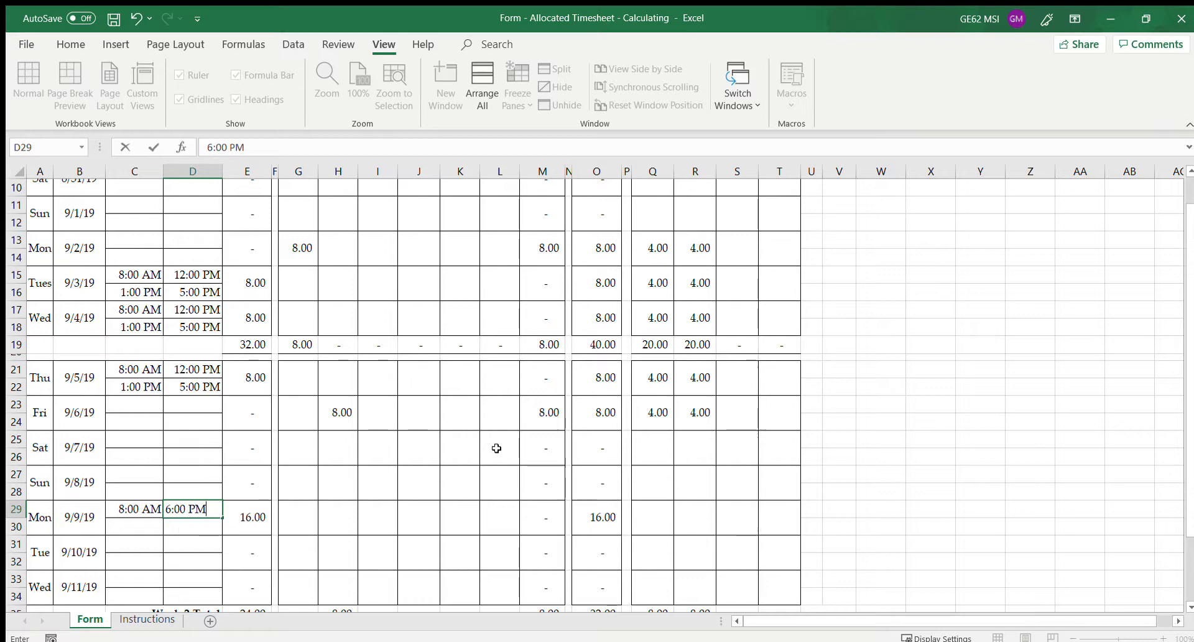
key("Tab")
key("Tab")
key("Tab")
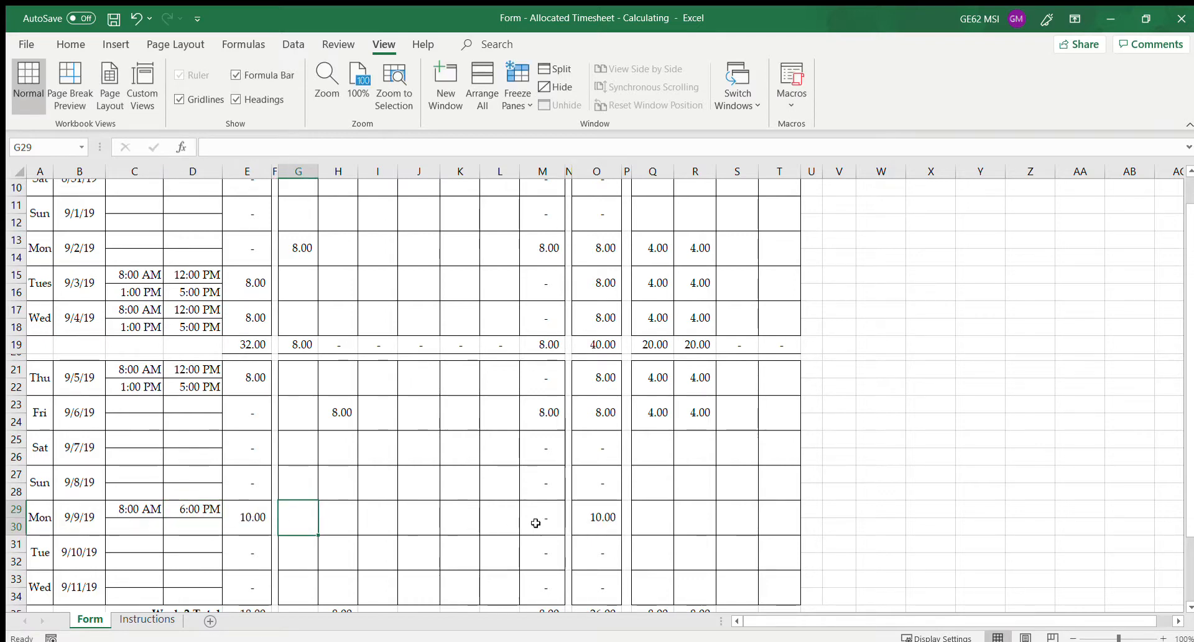
left_click(659, 516)
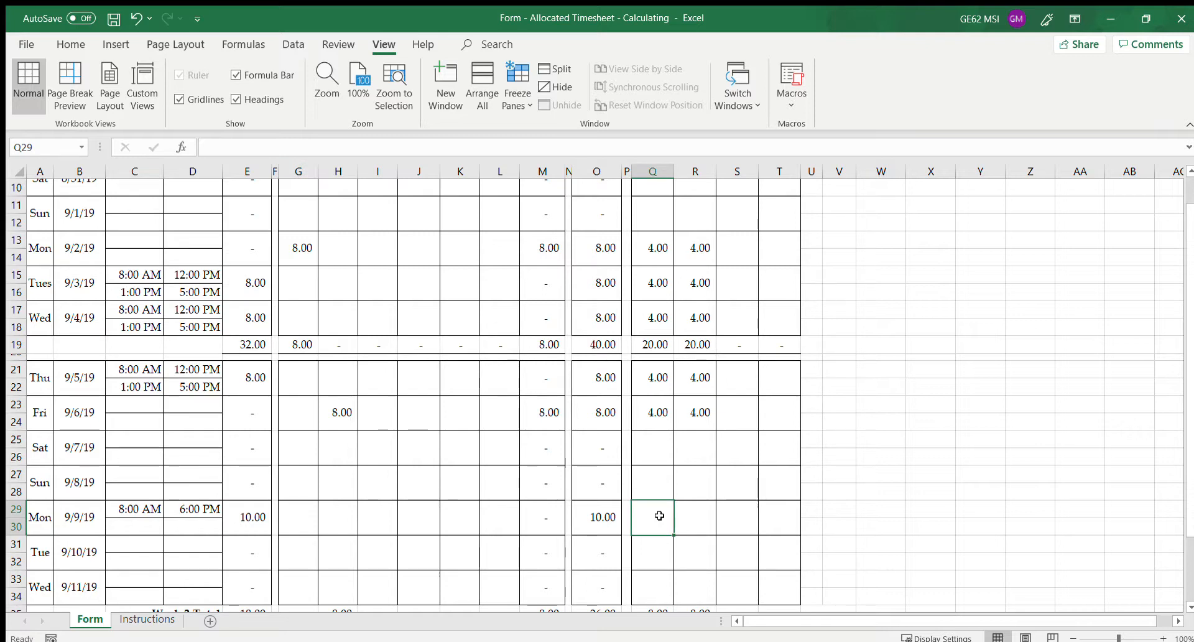
type("4")
key("Tab")
type("4")
key("Tab")
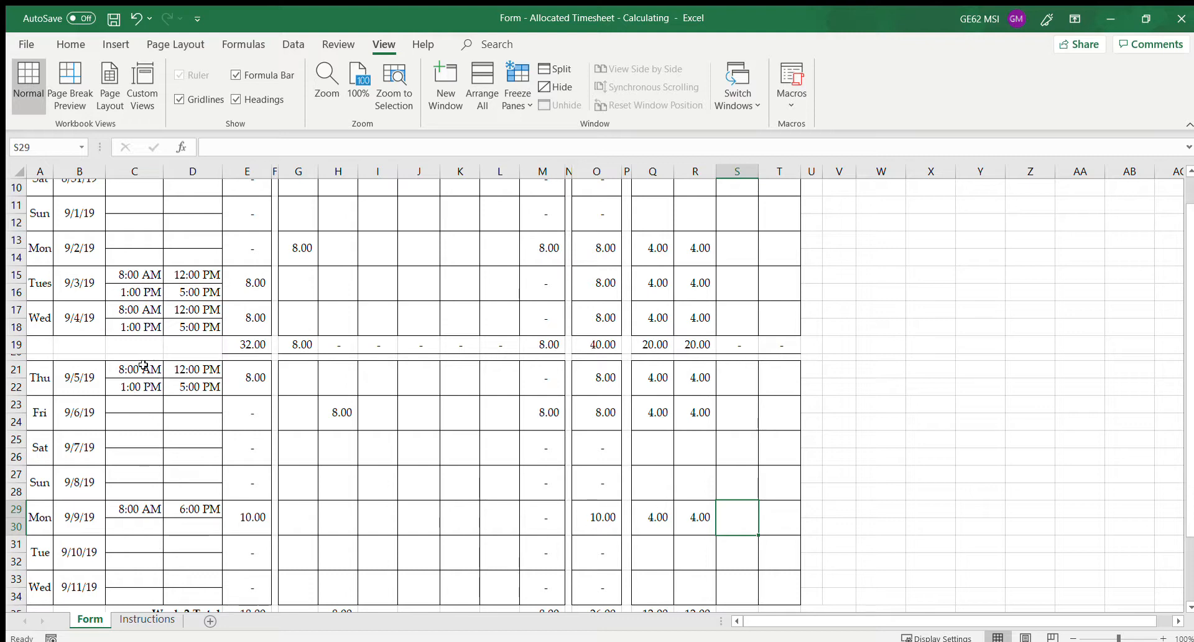
Copy Thursday 9/5's work times into the 9/10 and 9/11 rows
left_click_drag(143, 368, 199, 386)
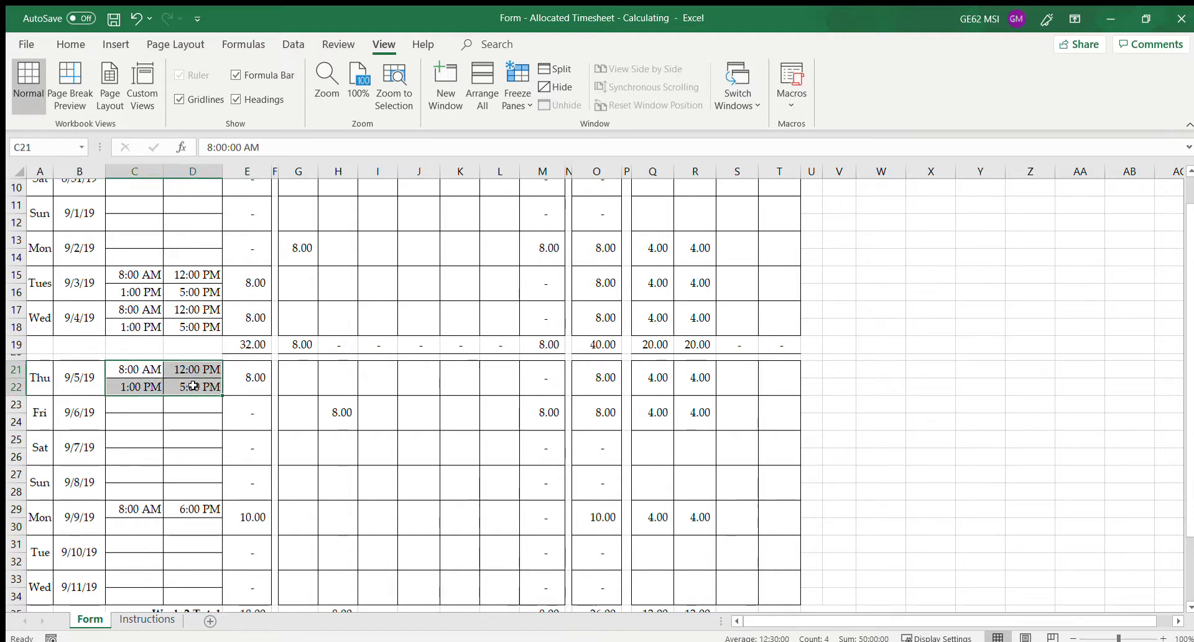
key("ctrl+c")
left_click_drag(142, 542, 191, 587)
key("ctrl+v")
key("ctrl+v")
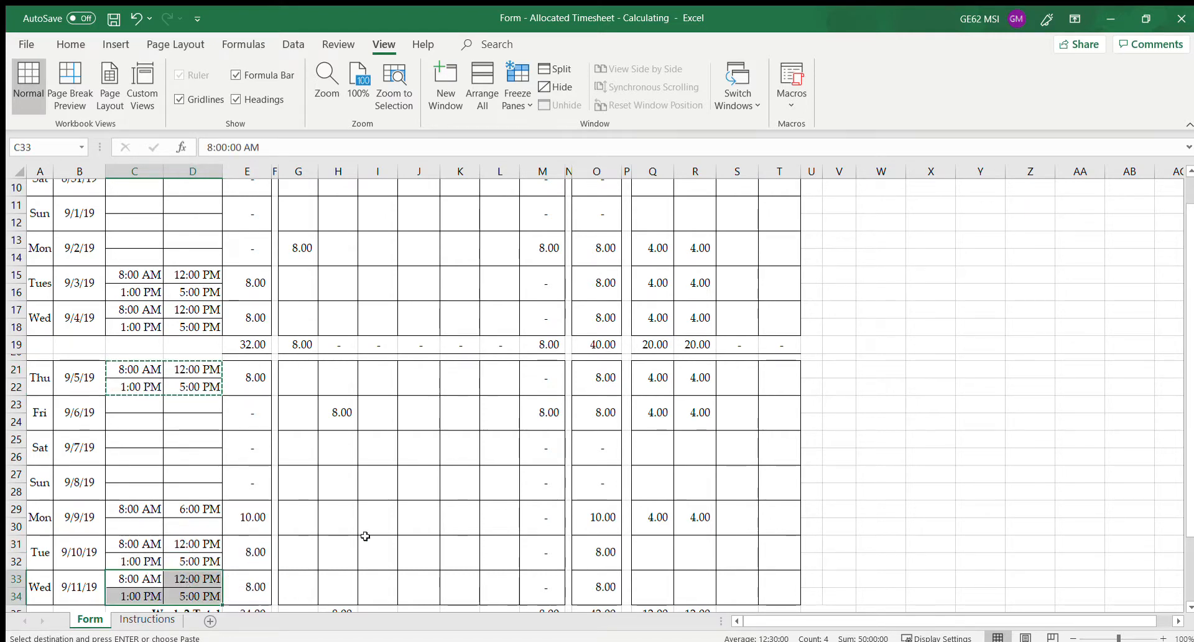
Allocate 4 SSVF and 4 HVRP hours to both Tuesday 9/10 and Wednesday 9/11
scroll(564, 501, "down", 1)
left_click(647, 499)
type("4")
key("Tab")
type("4")
key("Tab")
left_click(654, 522)
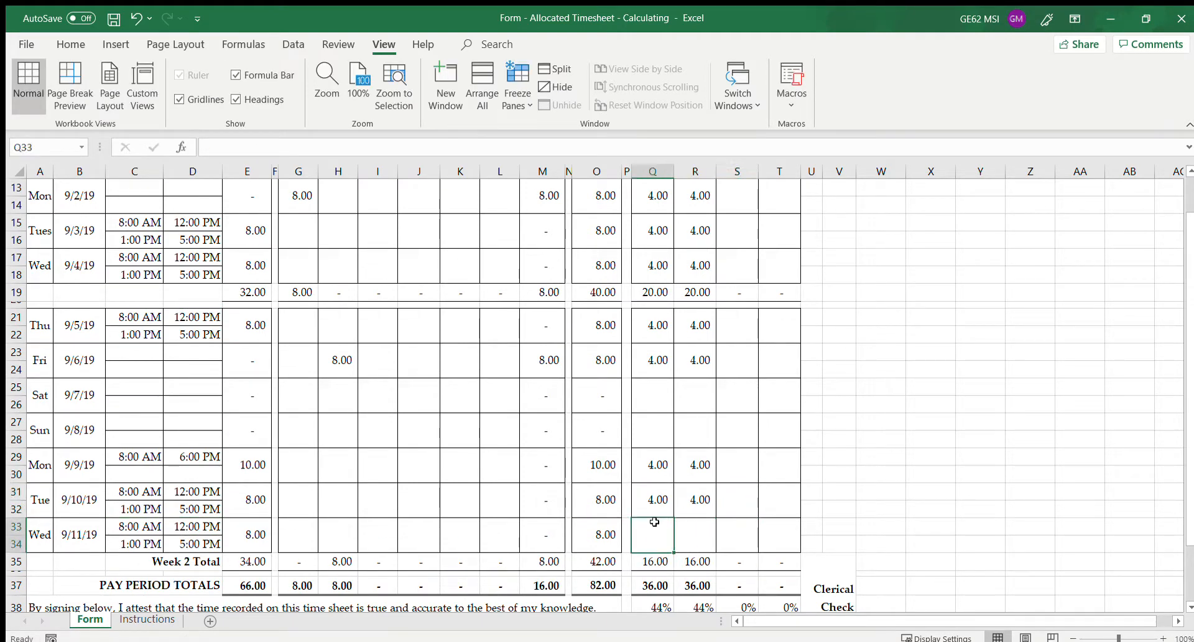
type("4")
key("Tab")
type("4")
key("Tab")
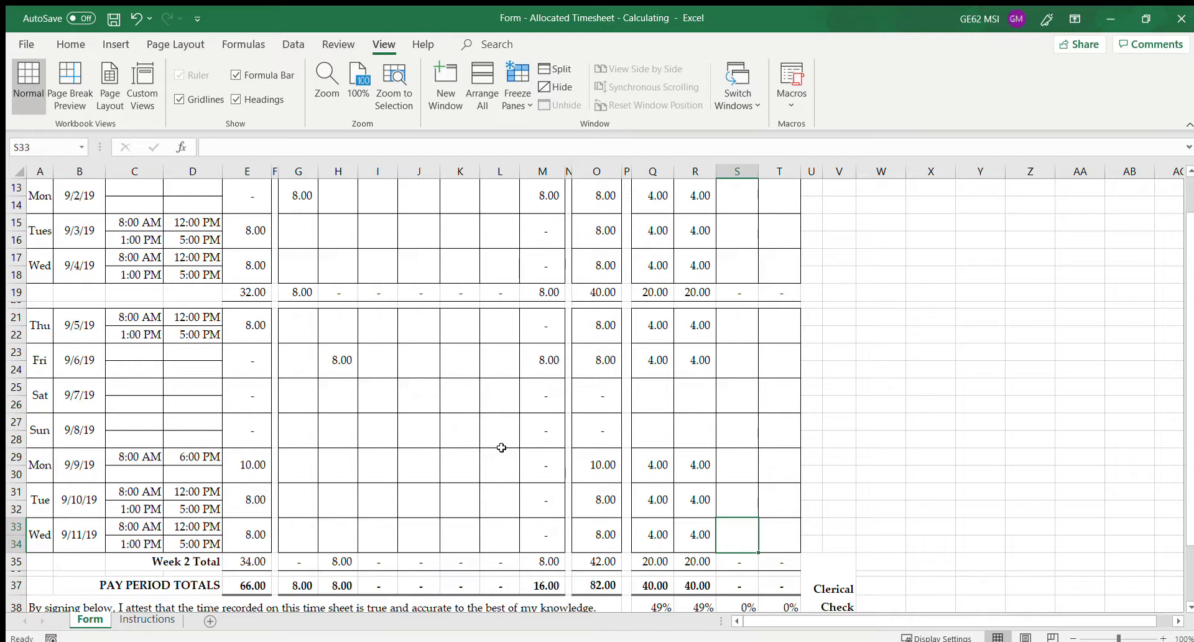
scroll(495, 445, "up", 4)
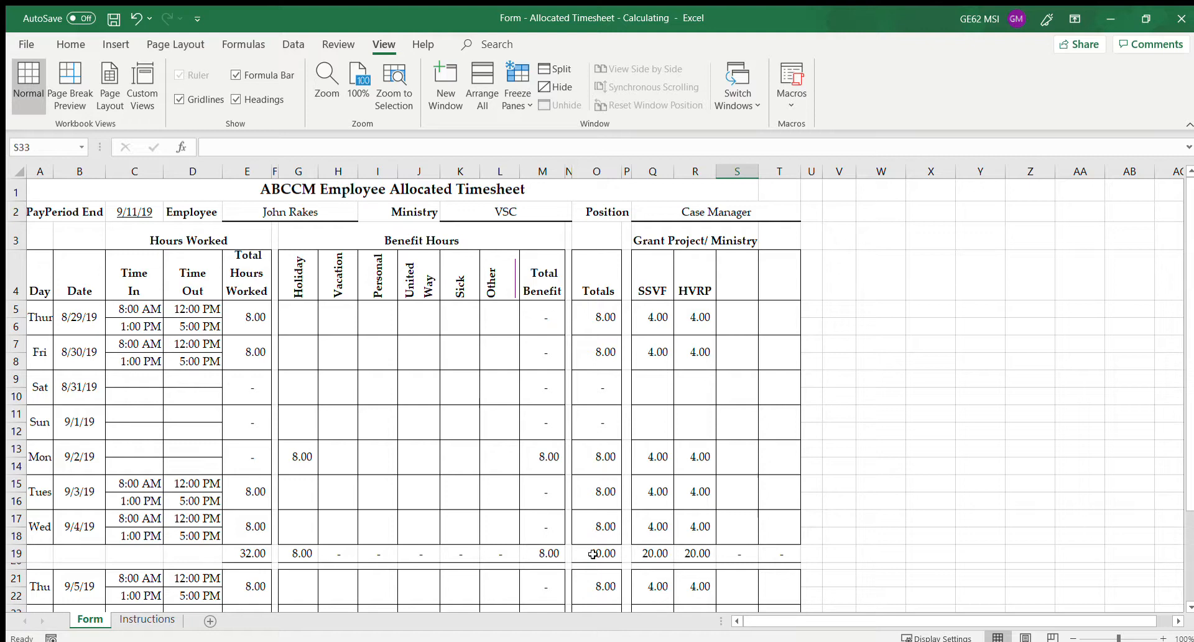
scroll(585, 550, "down", 4)
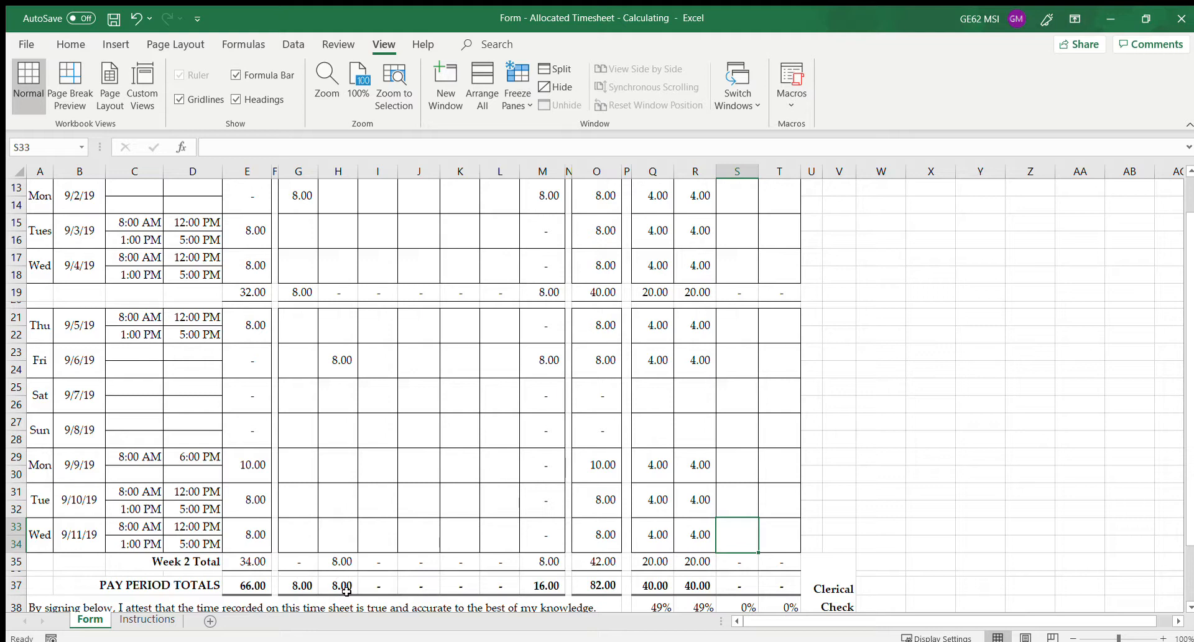
scroll(706, 468, "down", 1)
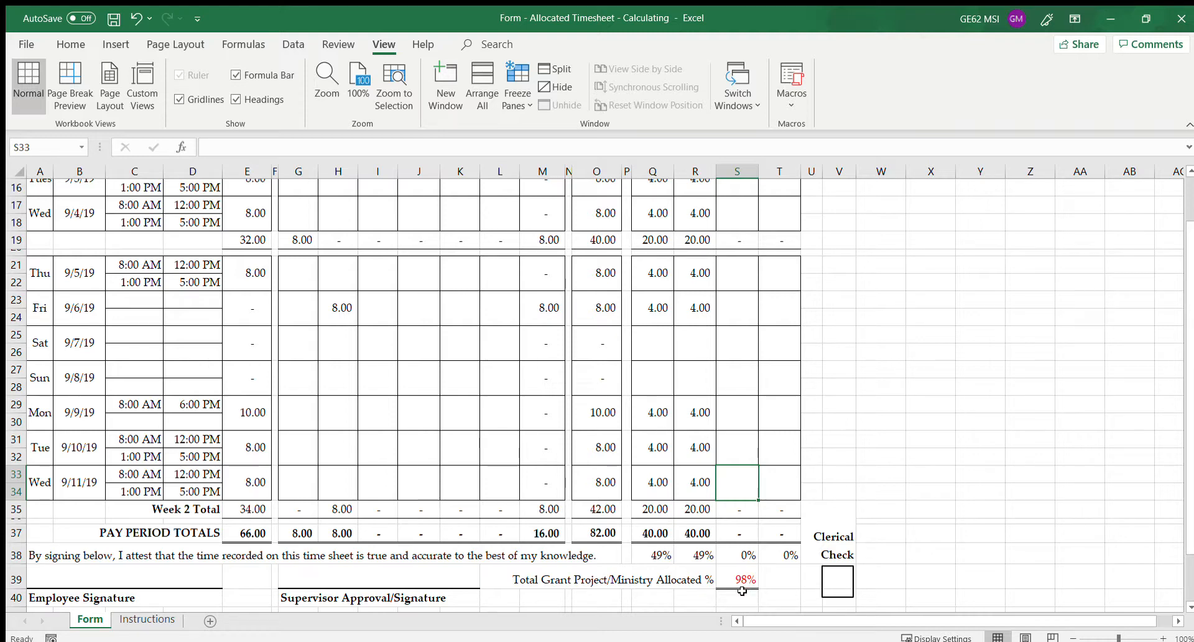
Change Monday 9/9's allocation to 5 SSVF and 5 HVRP hours, reaching 100% allocated
left_click(664, 416)
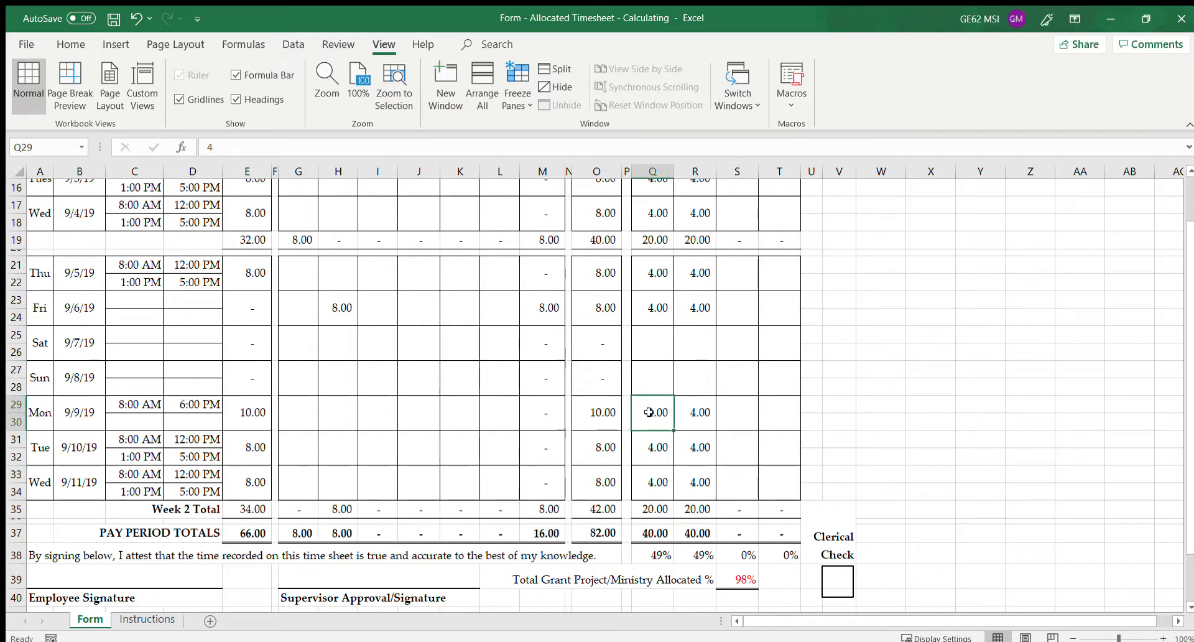
left_click(698, 422)
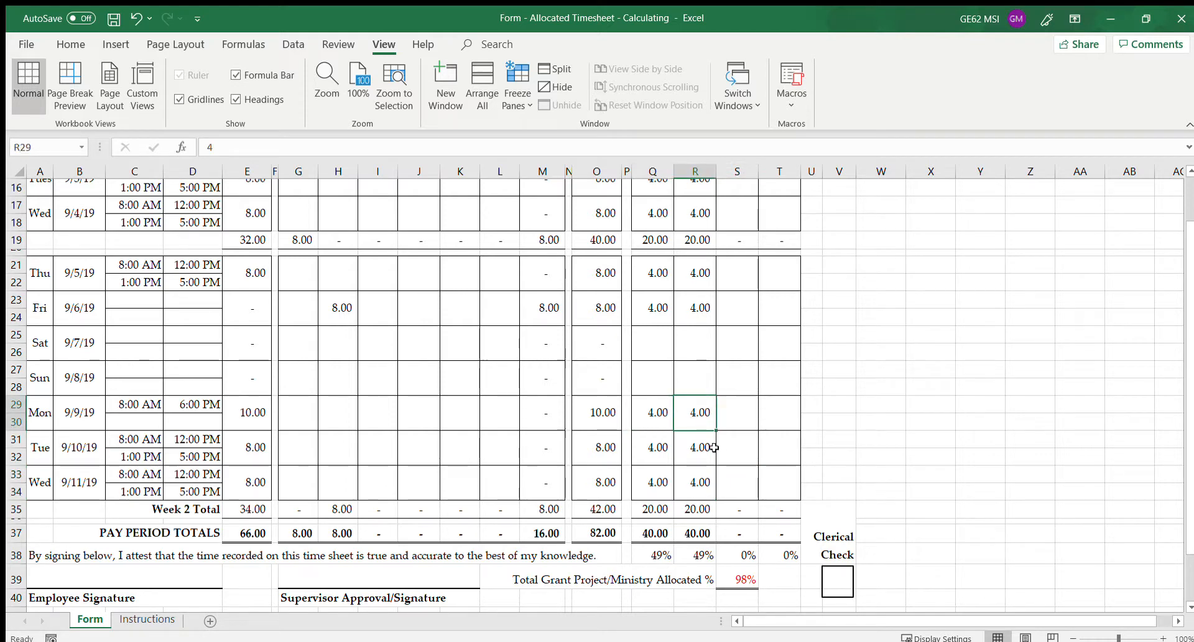
left_click(658, 415)
type("5")
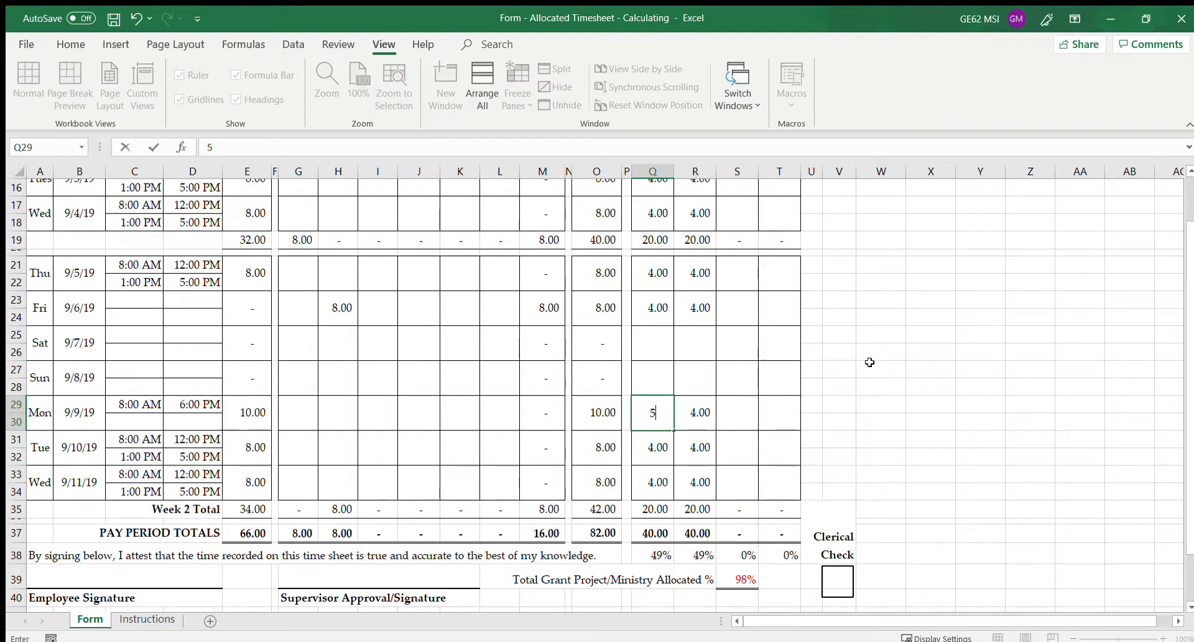
left_click(699, 413)
type("5")
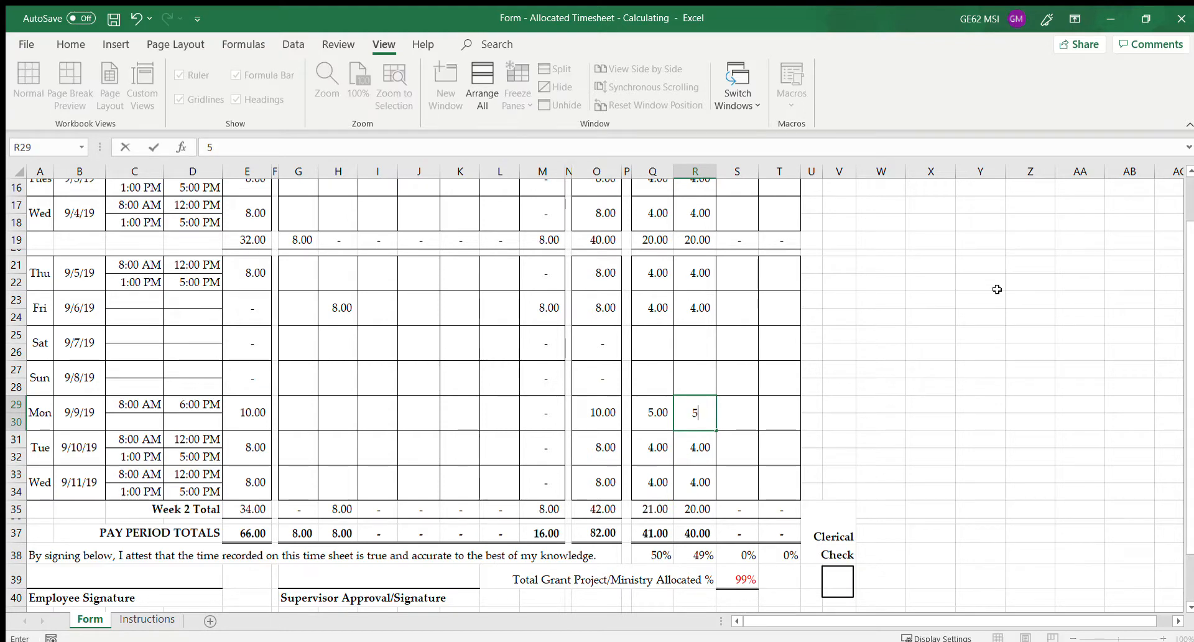
key("Tab")
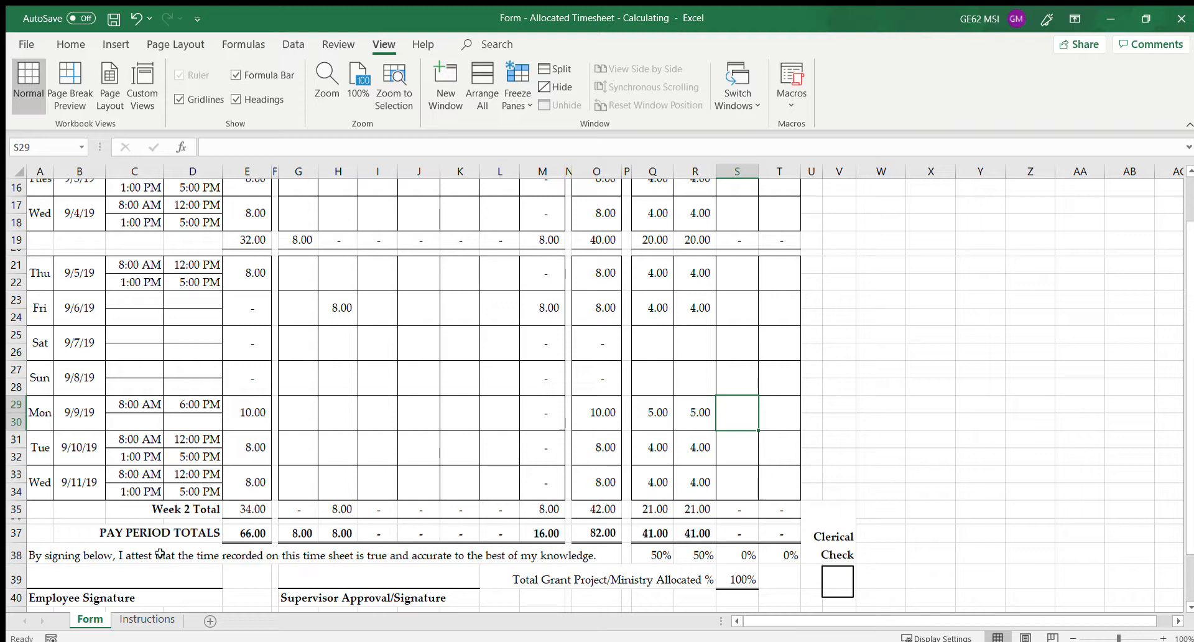
Select the employee signature line, view the Instructions sheet, then return to the Form sheet
left_click(76, 577)
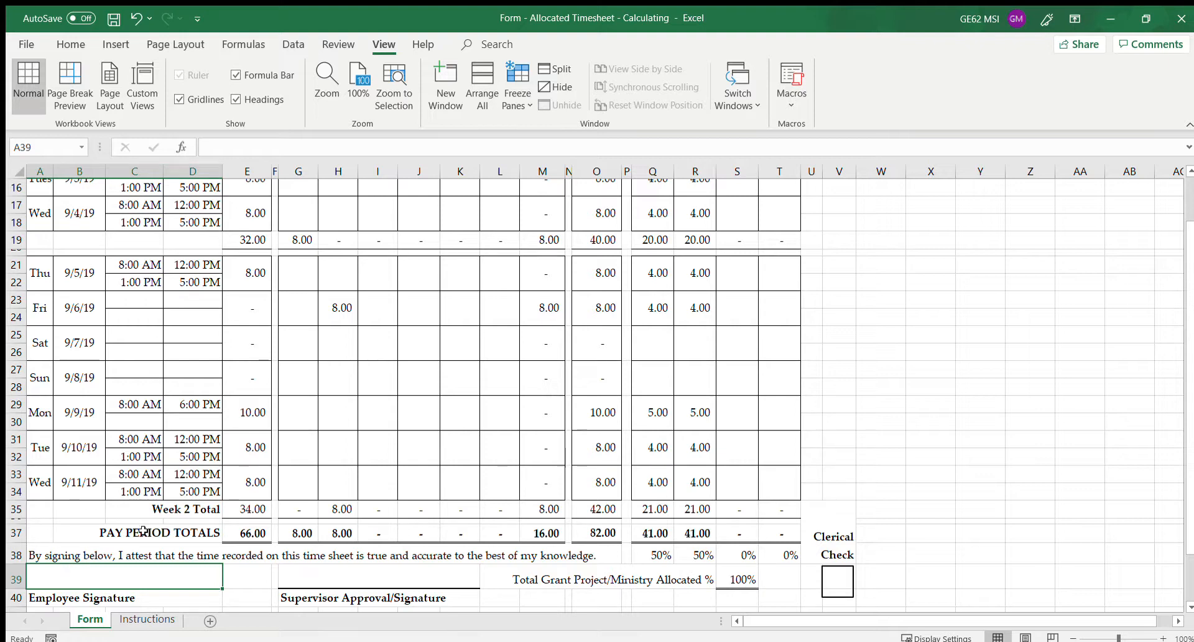
left_click(133, 622)
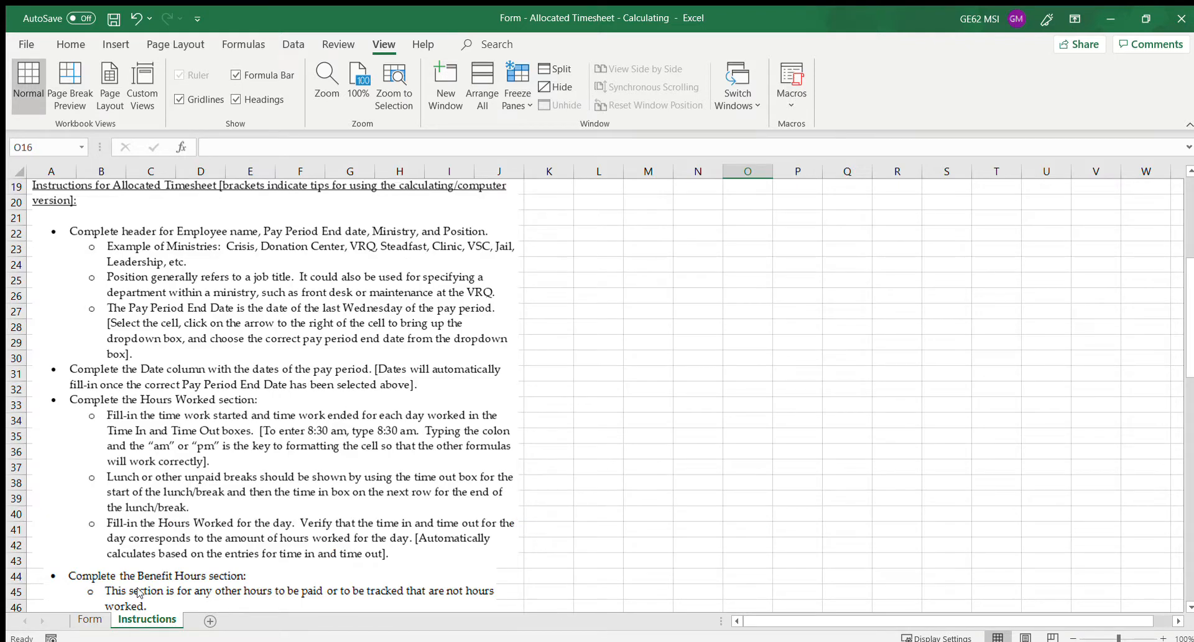
left_click(100, 624)
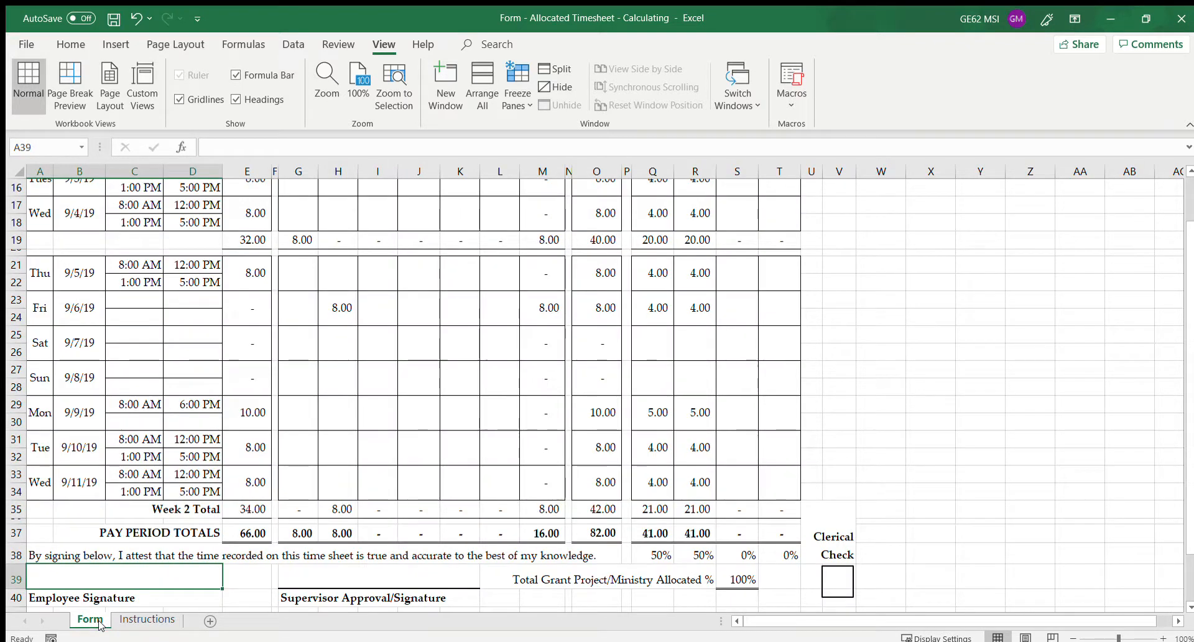